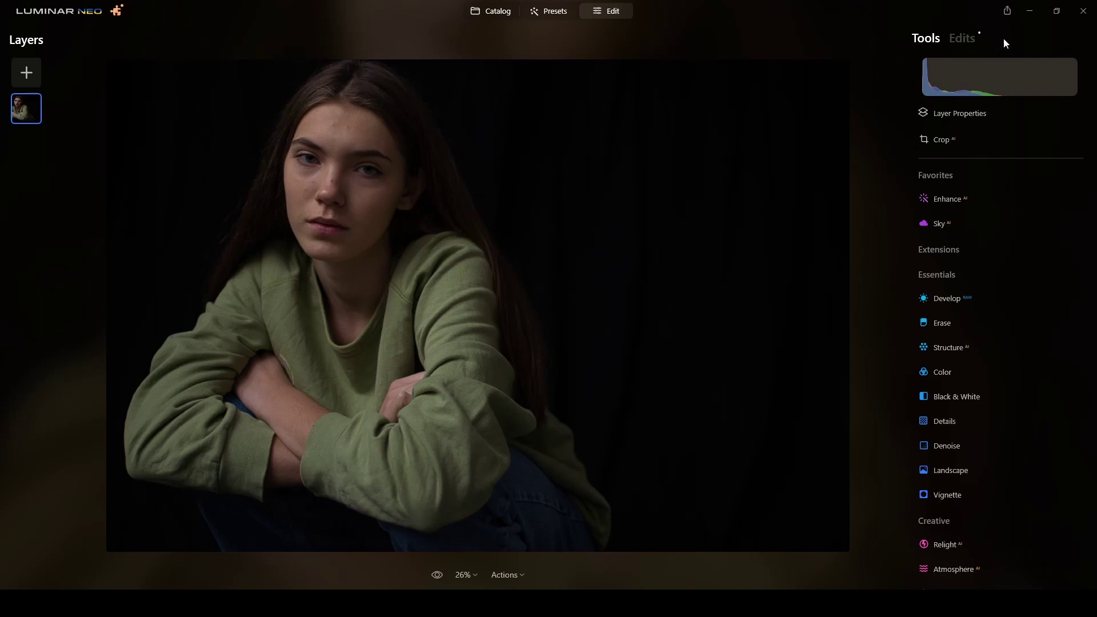
Crop the photo with a Free ratio, trimming the empty dark background beside the woman to a nearly square frame
left_click(941, 147)
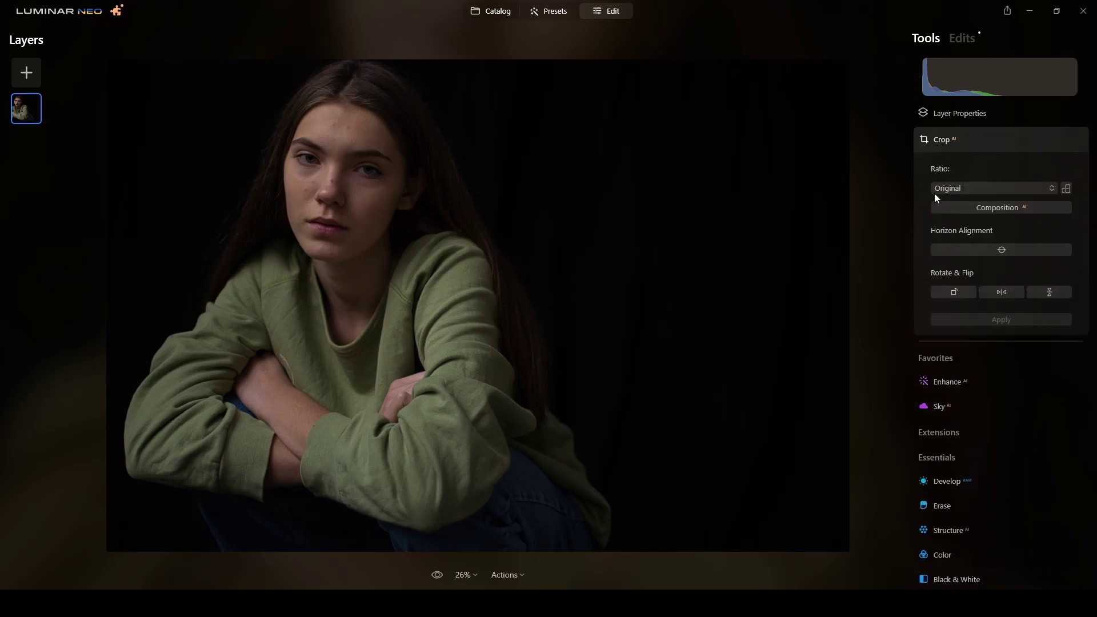
left_click(995, 189)
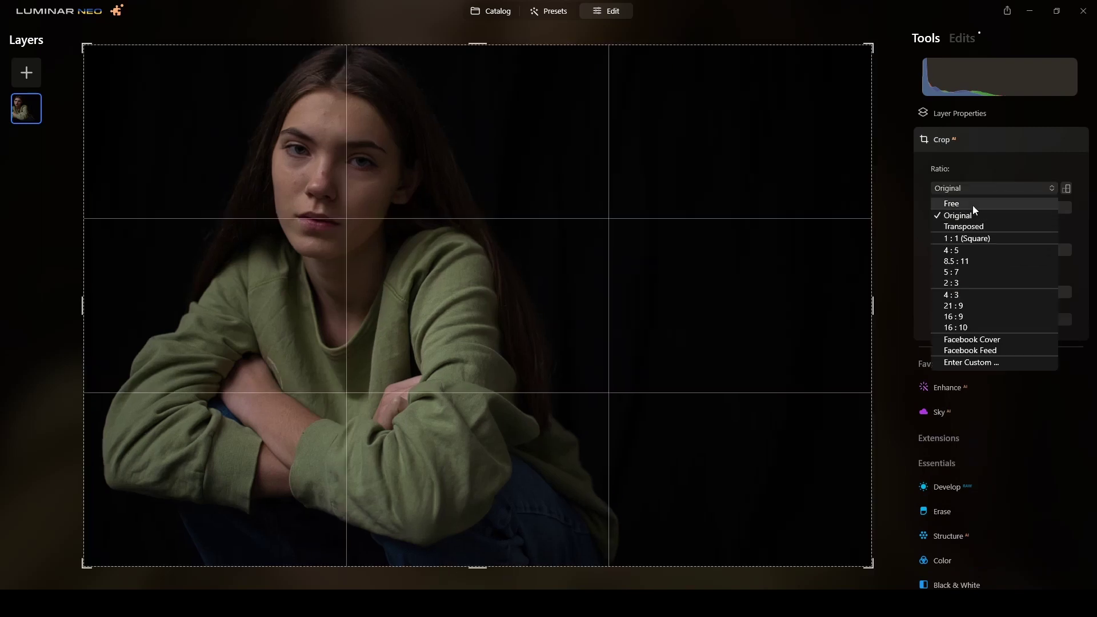
left_click(972, 205)
left_click_drag(872, 309, 739, 318)
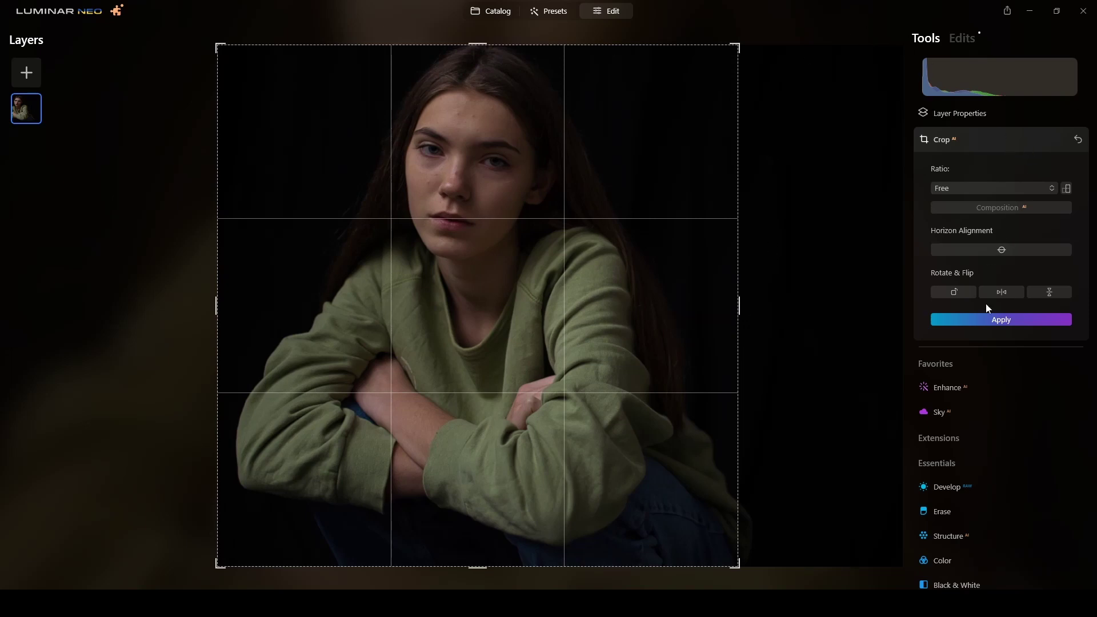
left_click(990, 320)
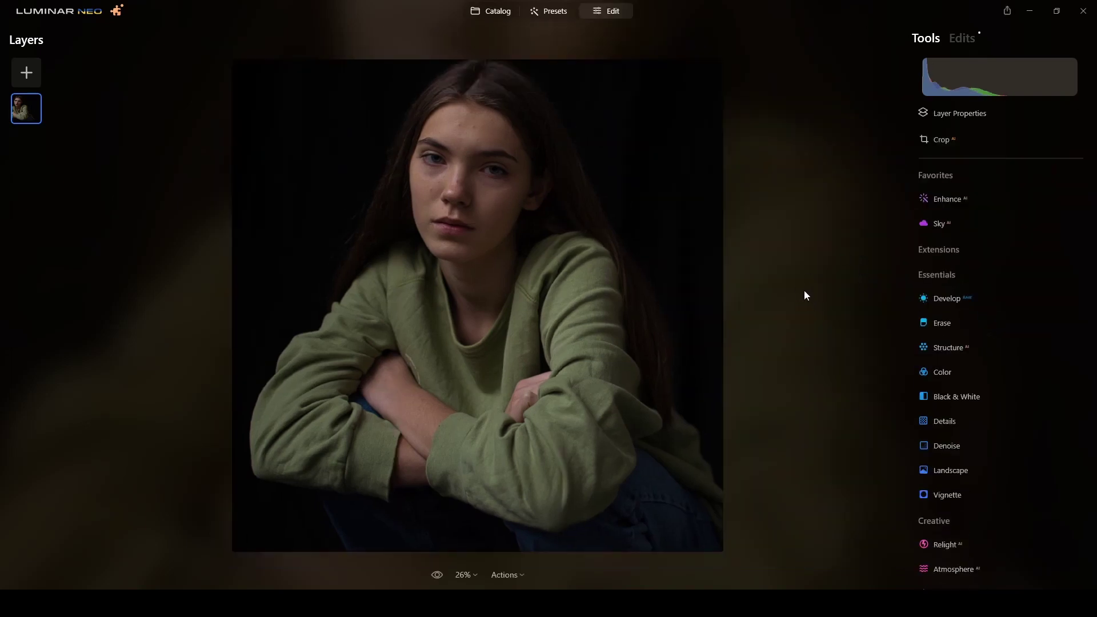
Brighten the portrait with Enhance AI by setting Accent to 30
left_click(943, 200)
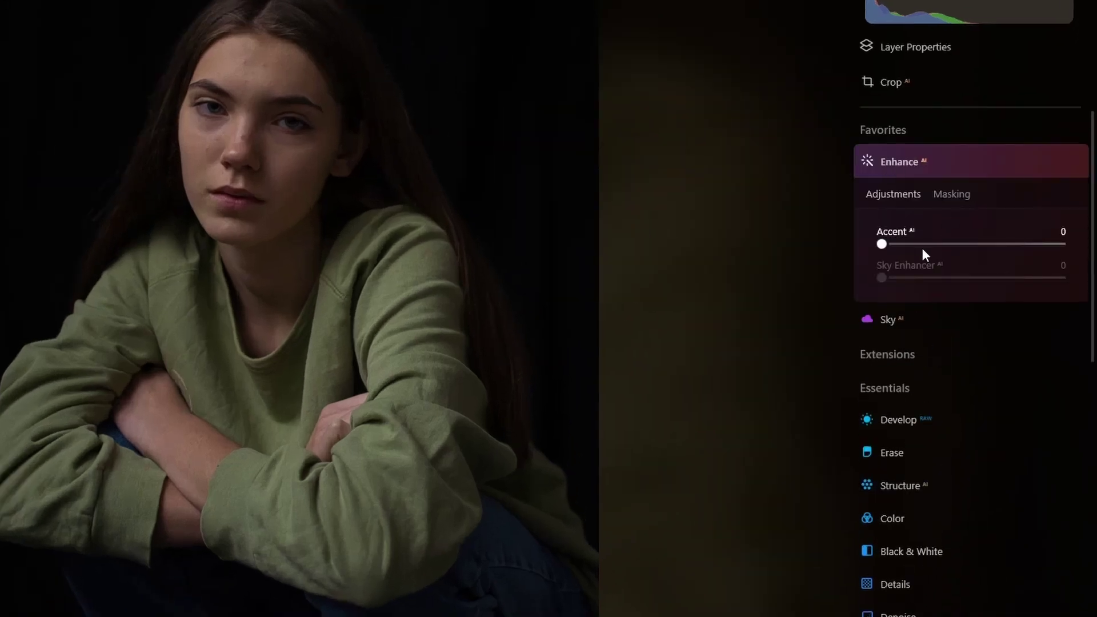
left_click_drag(882, 245, 931, 245)
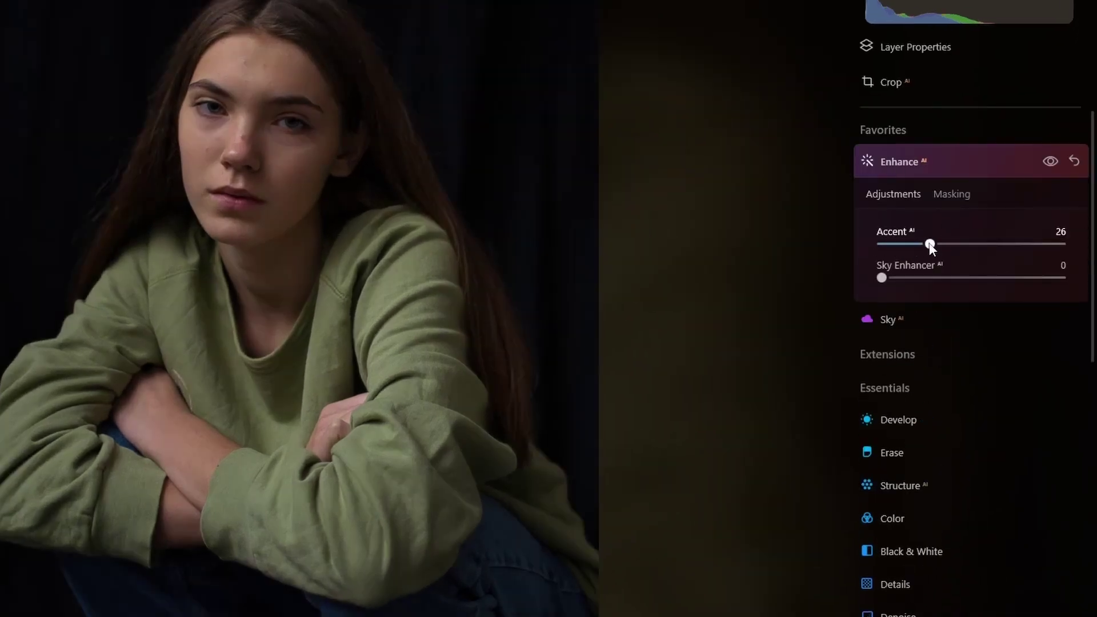
left_click_drag(931, 246, 938, 244)
Smooth the woman's skin with Skin AI, setting the Amount to 75
left_click(323, 216)
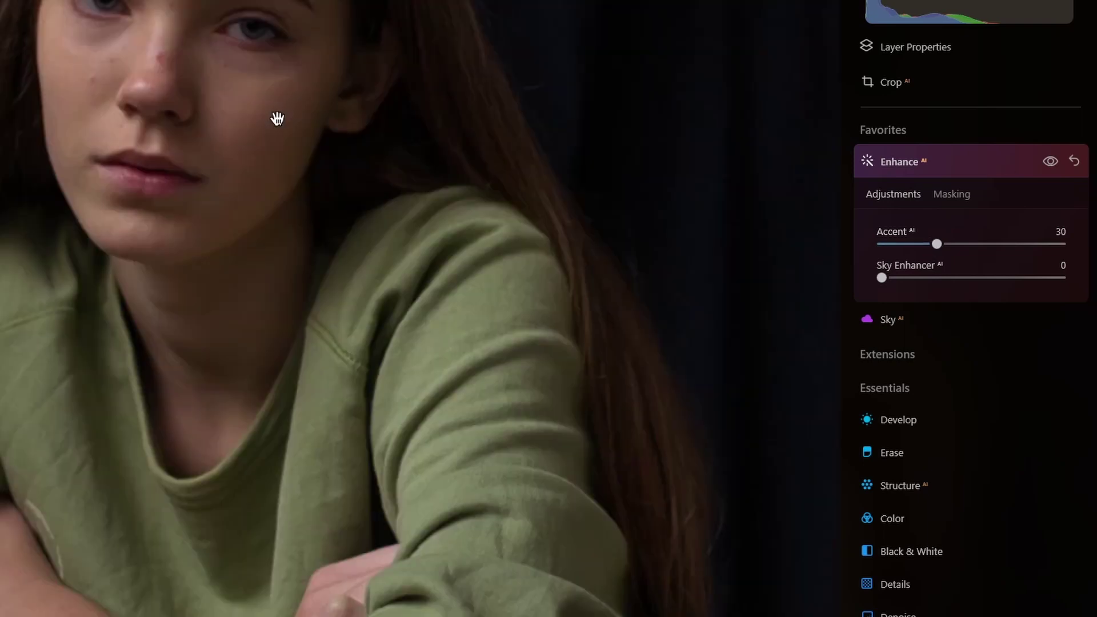
left_click_drag(277, 119, 348, 177)
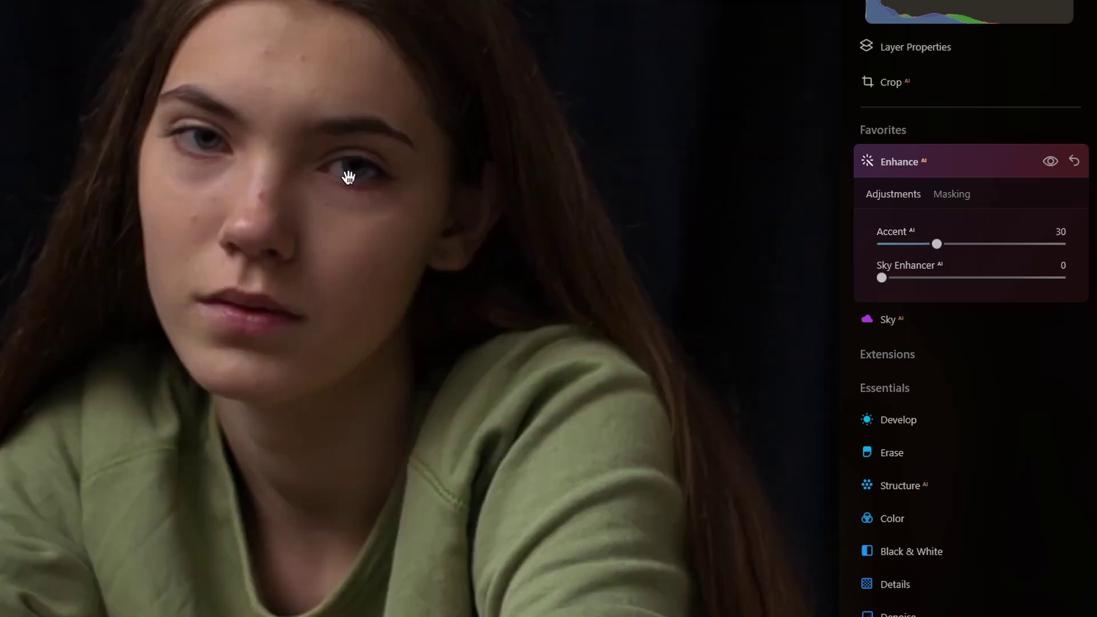
scroll(289, 120, "up", 1)
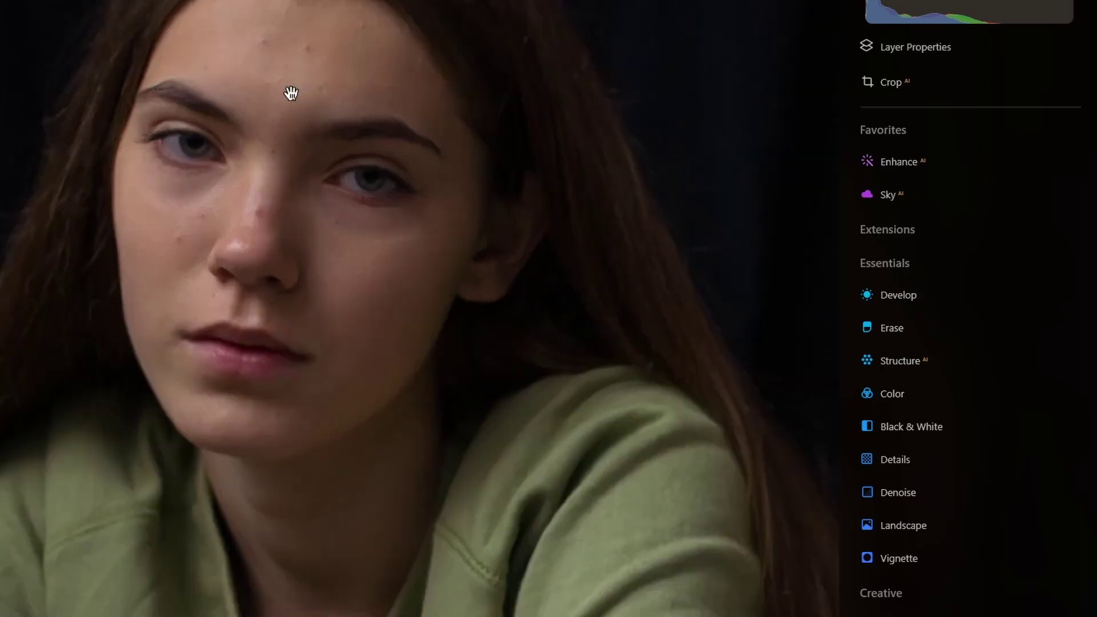
scroll(934, 292, "down", 10)
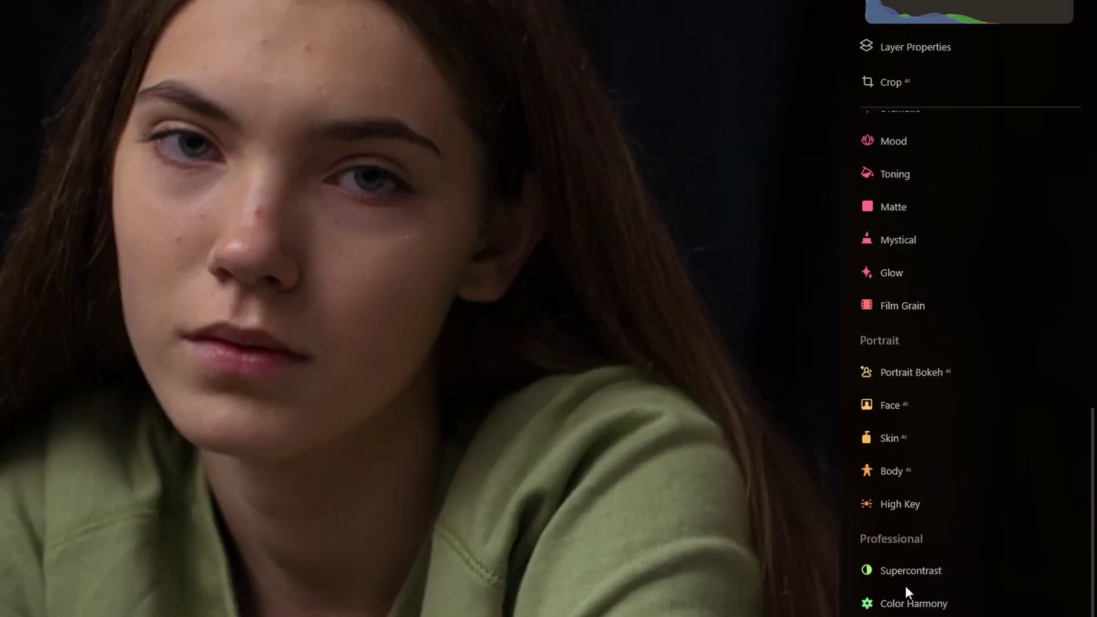
left_click(893, 439)
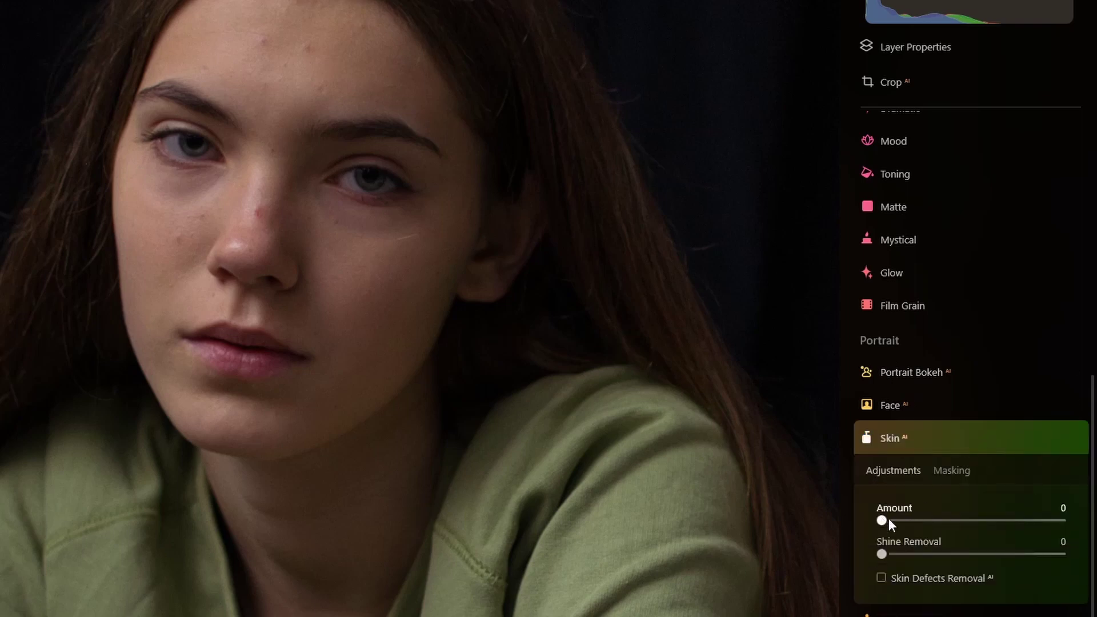
left_click_drag(882, 521, 1015, 520)
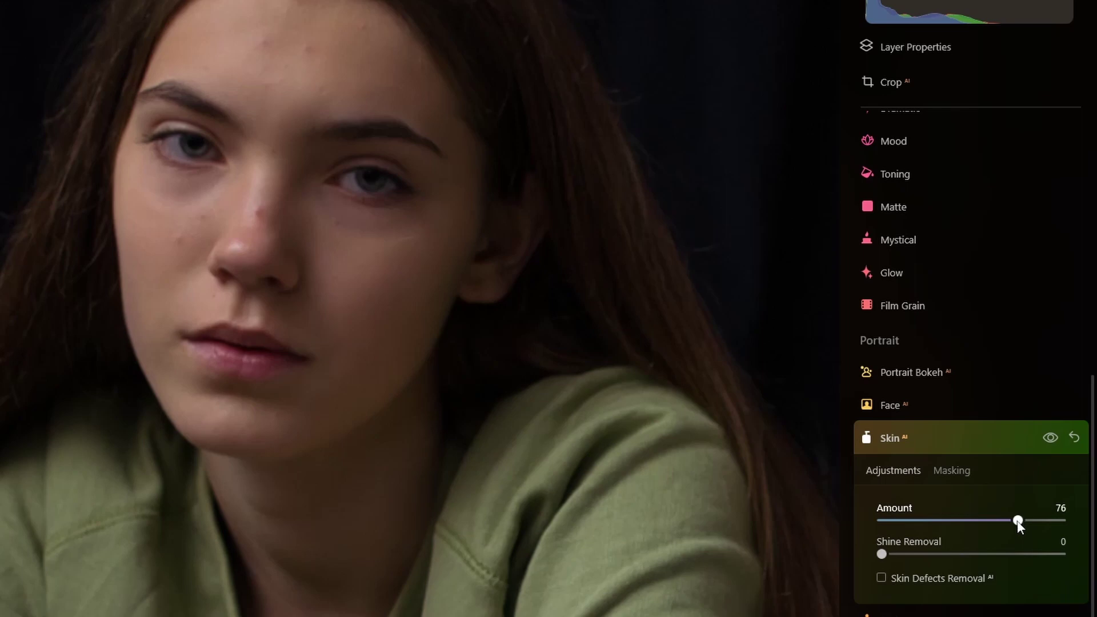
left_click_drag(1017, 520, 1017, 520)
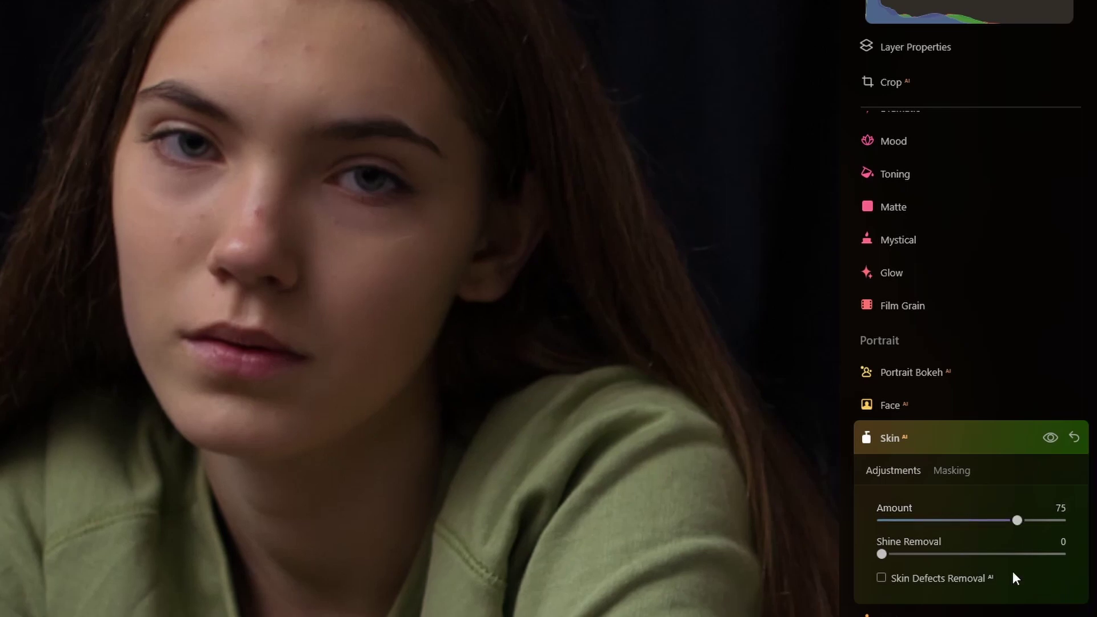
Enable Skin Defects Removal for the face and compare the skin retouching before and after
left_click(882, 579)
scroll(280, 211, "up", 2)
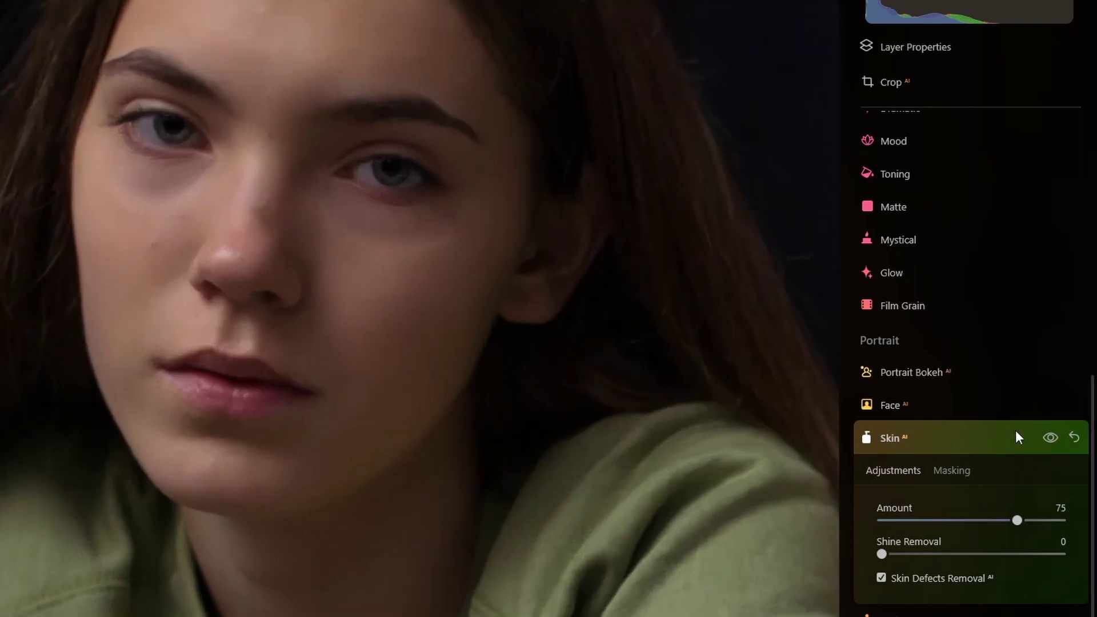
left_click(1051, 438)
left_click(1051, 437)
left_click(986, 436)
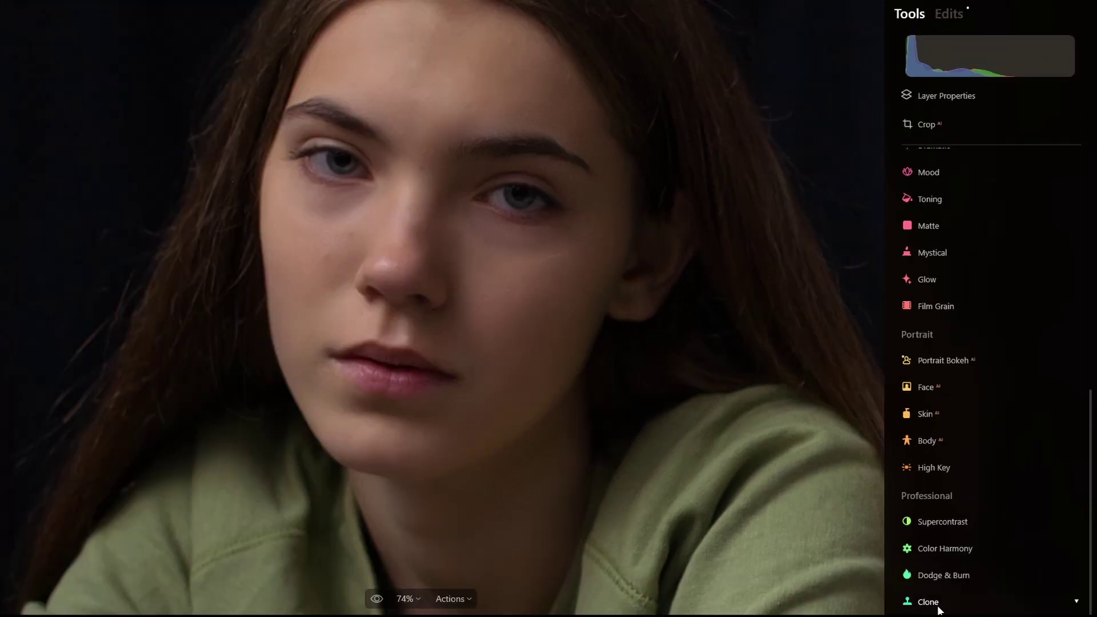
Set up the Clone tool with strength 29 and brush size 46, sampling skin on the nose bridge
left_click(923, 602)
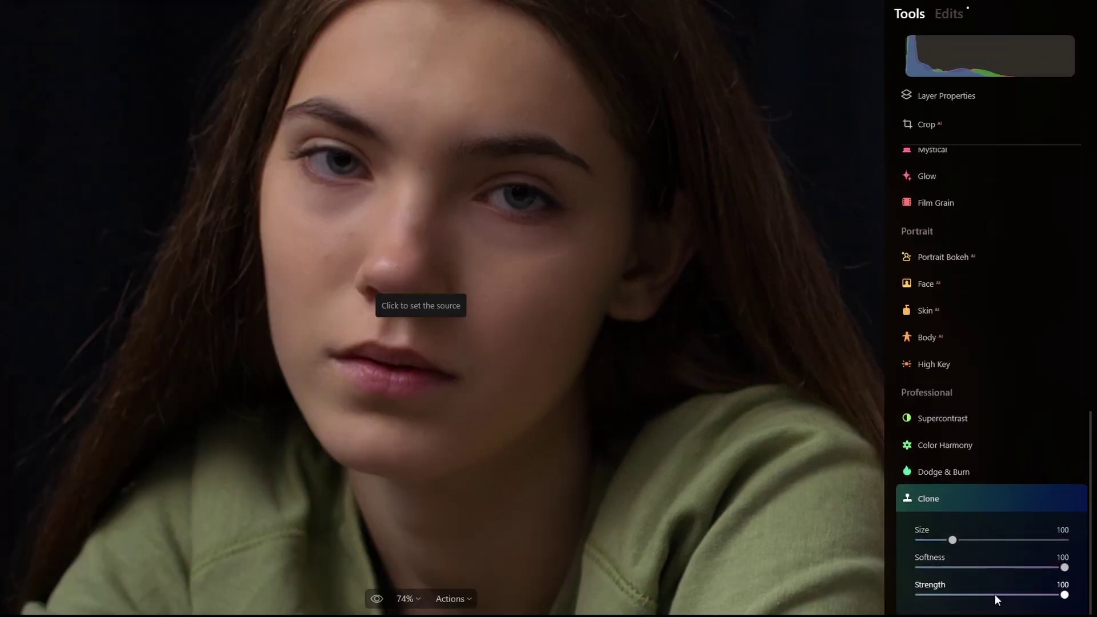
left_click(993, 595)
left_click_drag(992, 595, 964, 602)
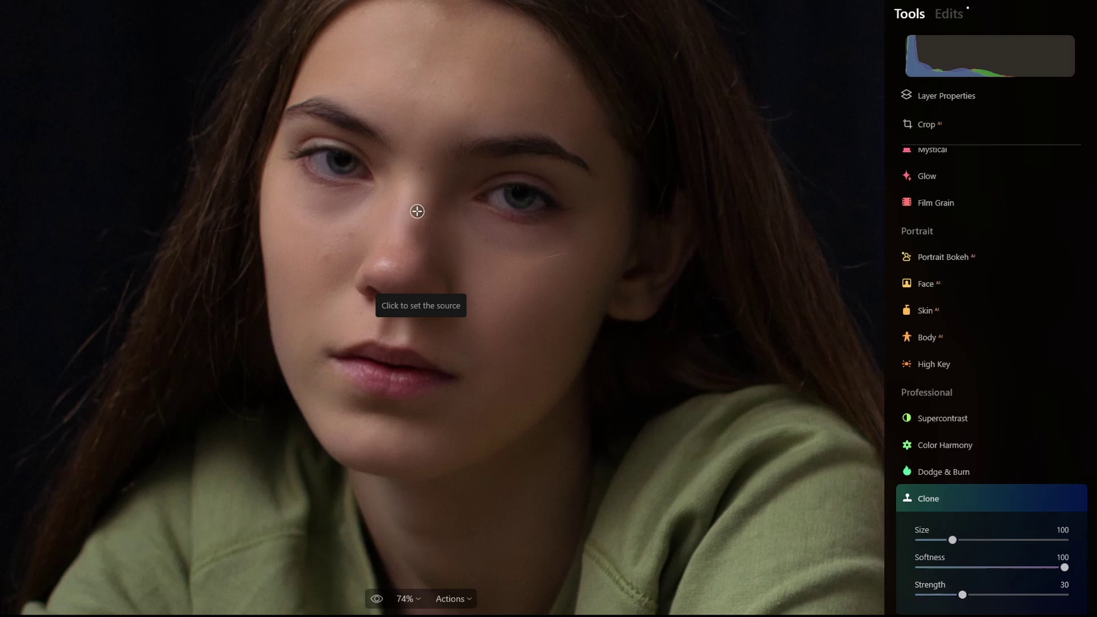
scroll(417, 238, "up", 1)
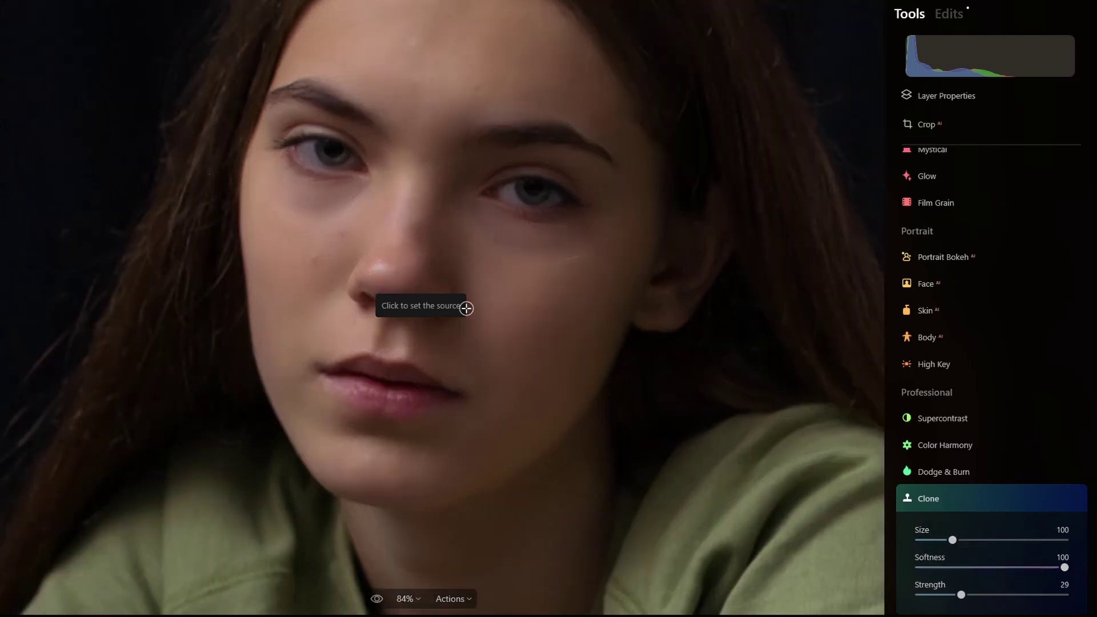
left_click(413, 202)
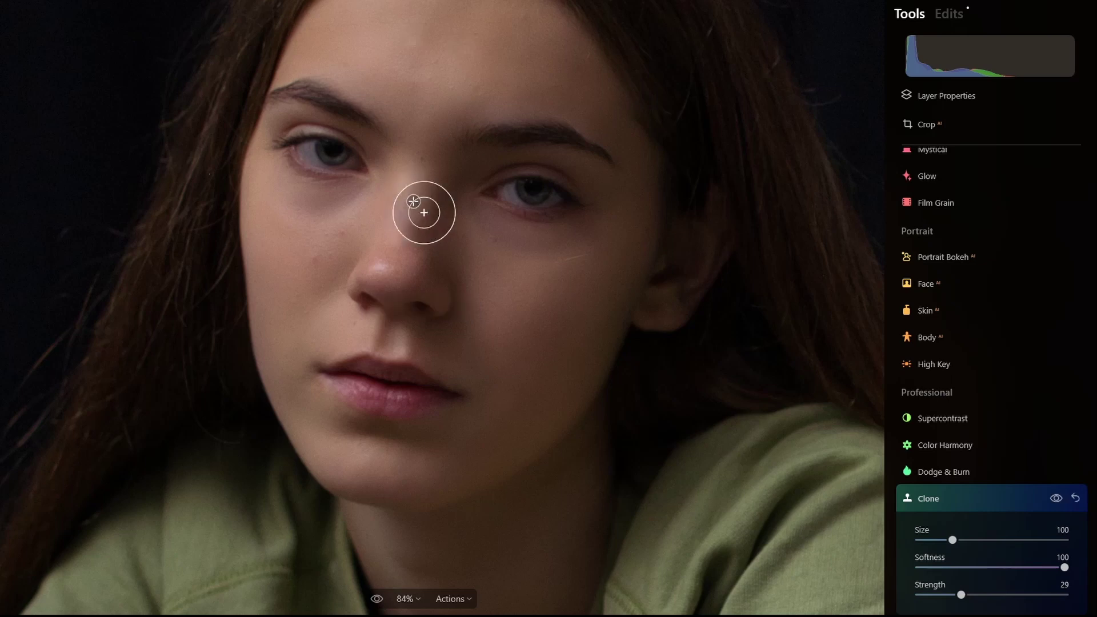
scroll(953, 542, "down", 5)
scroll(935, 539, "down", 1)
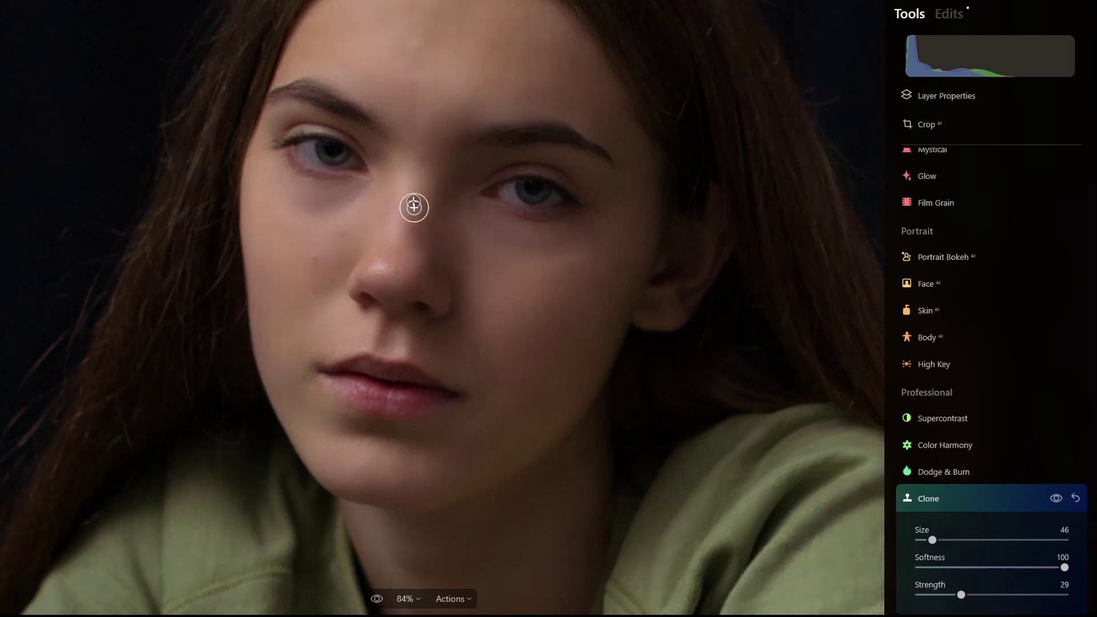
Clone nearby skin along the ridge of the nose down to its tip
left_click(414, 211)
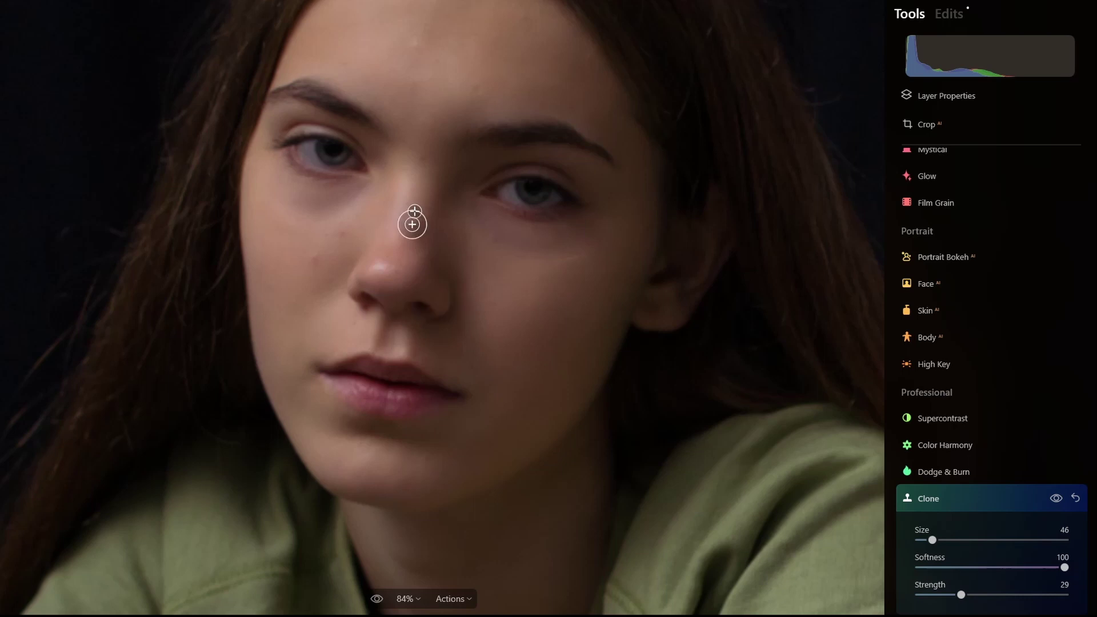
left_click_drag(411, 226, 392, 270)
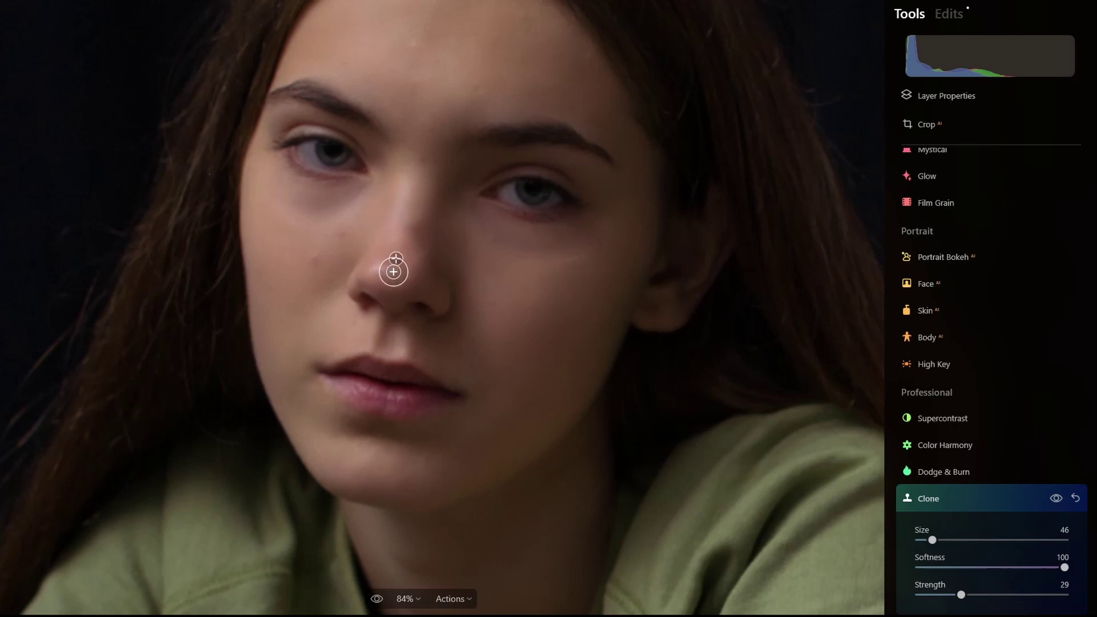
left_click(396, 237)
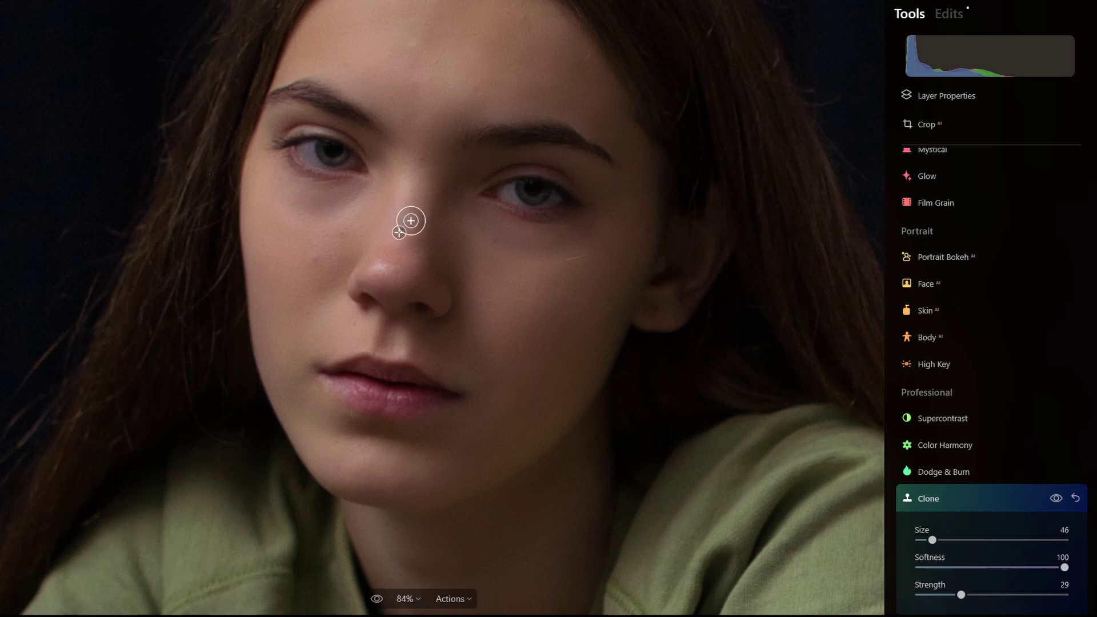
left_click(429, 316)
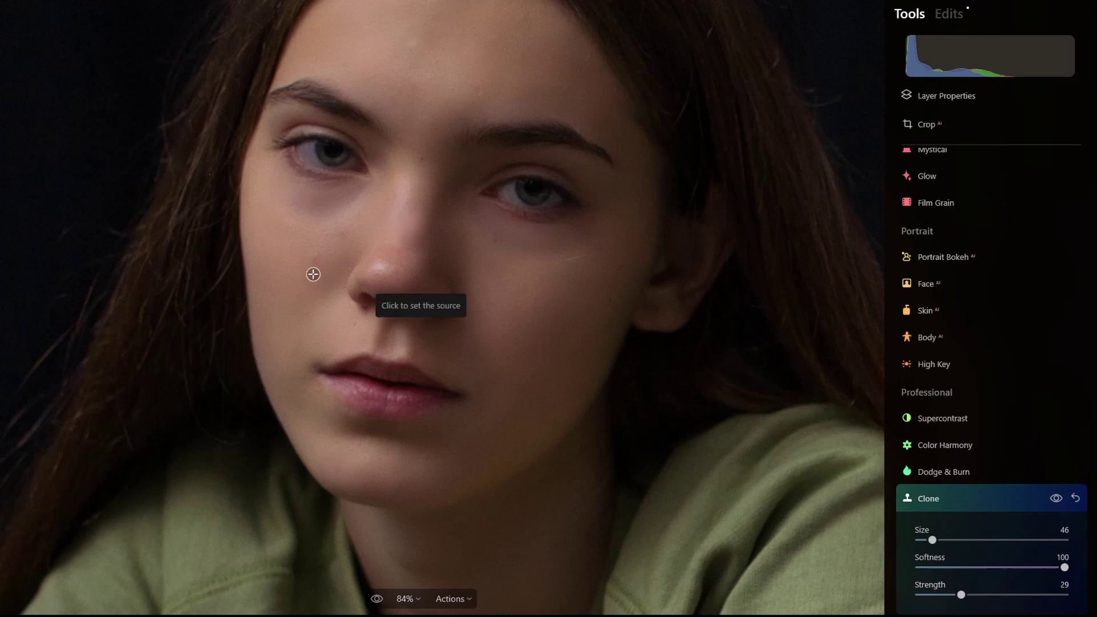
Clone clean cheek skin over the small blemishes on the cheek beside the nose
left_click(322, 291)
mouse_move(338, 269)
left_mouse_down()
mouse_move(353, 238)
mouse_move(348, 217)
left_mouse_up()
left_click(346, 224)
Retouch the forehead above the eyebrows by cloning nearby smooth skin
left_click_drag(478, 112, 462, 207)
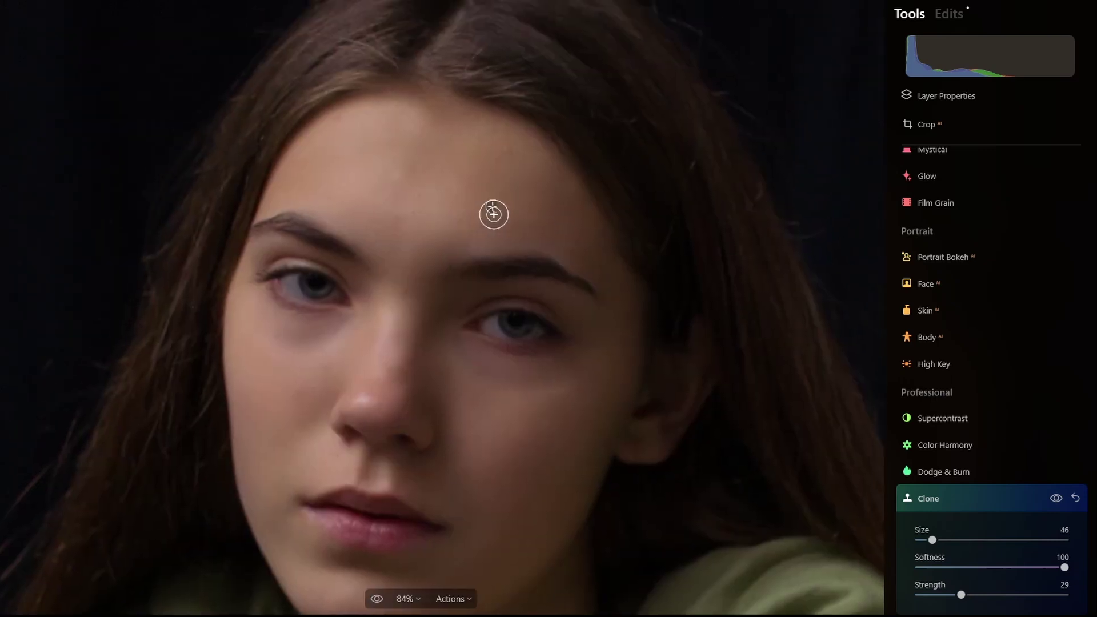
left_click(460, 223)
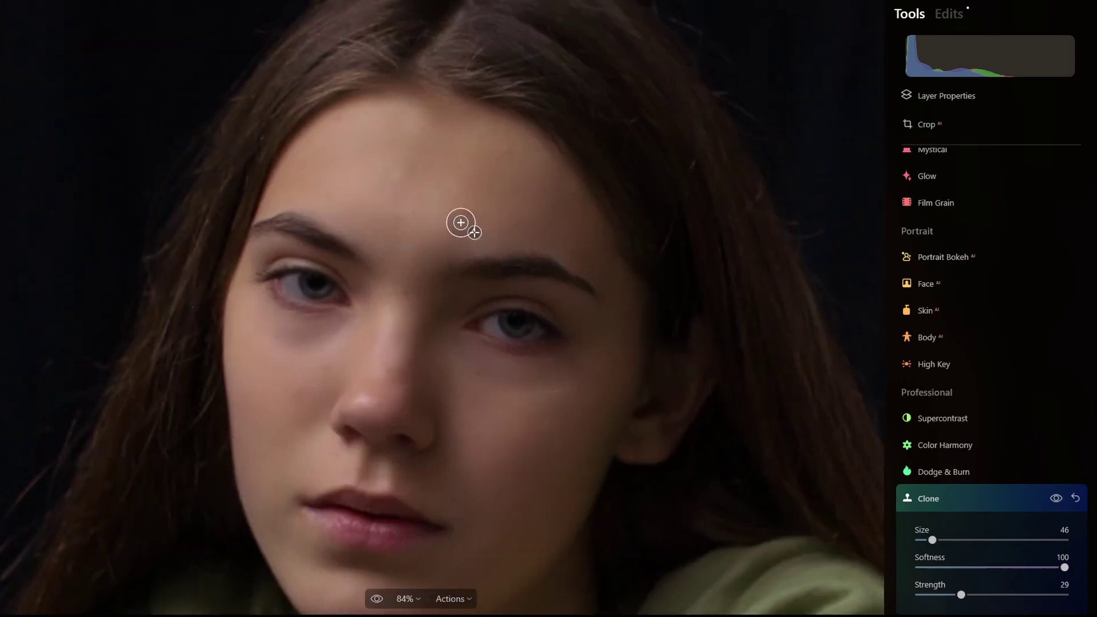
scroll(515, 313, "down", 2)
scroll(529, 314, "down", 3)
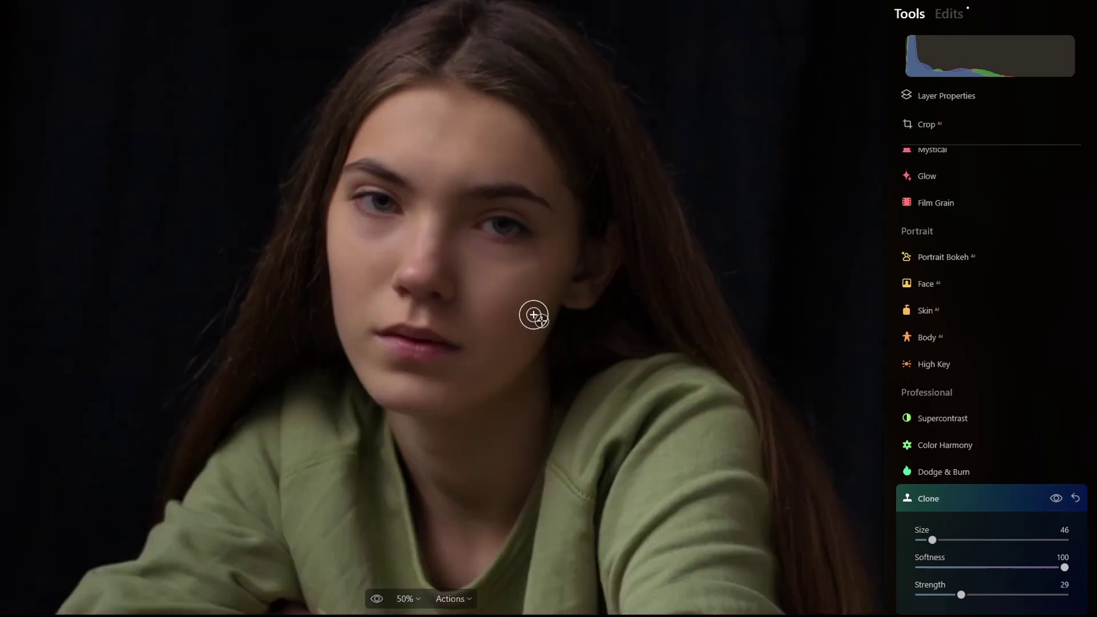
scroll(449, 265, "up", 2)
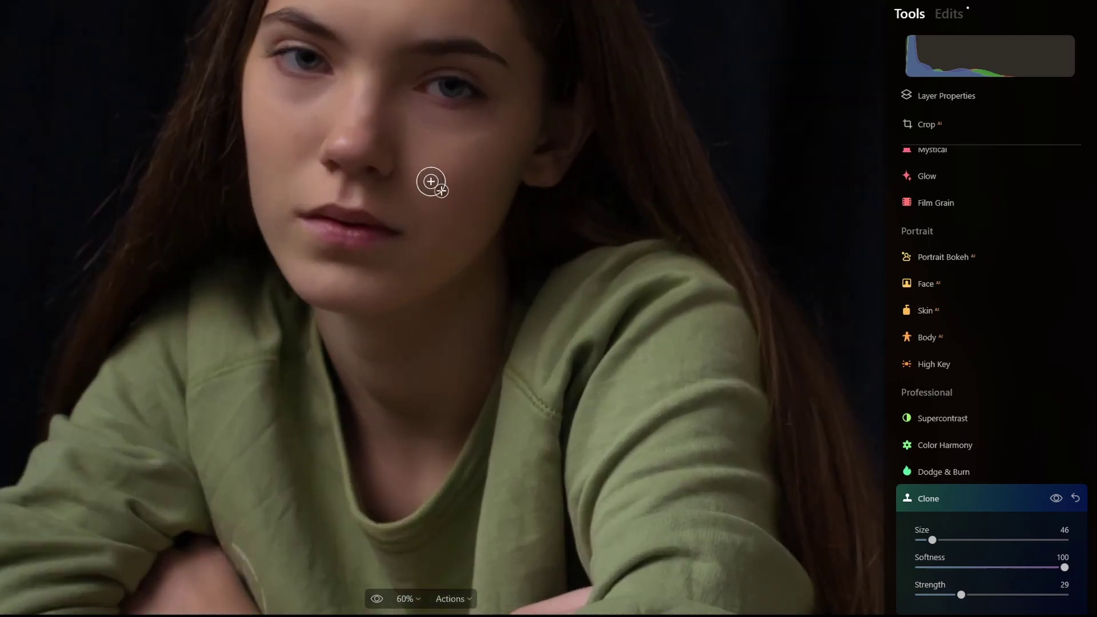
scroll(407, 225, "up", 1)
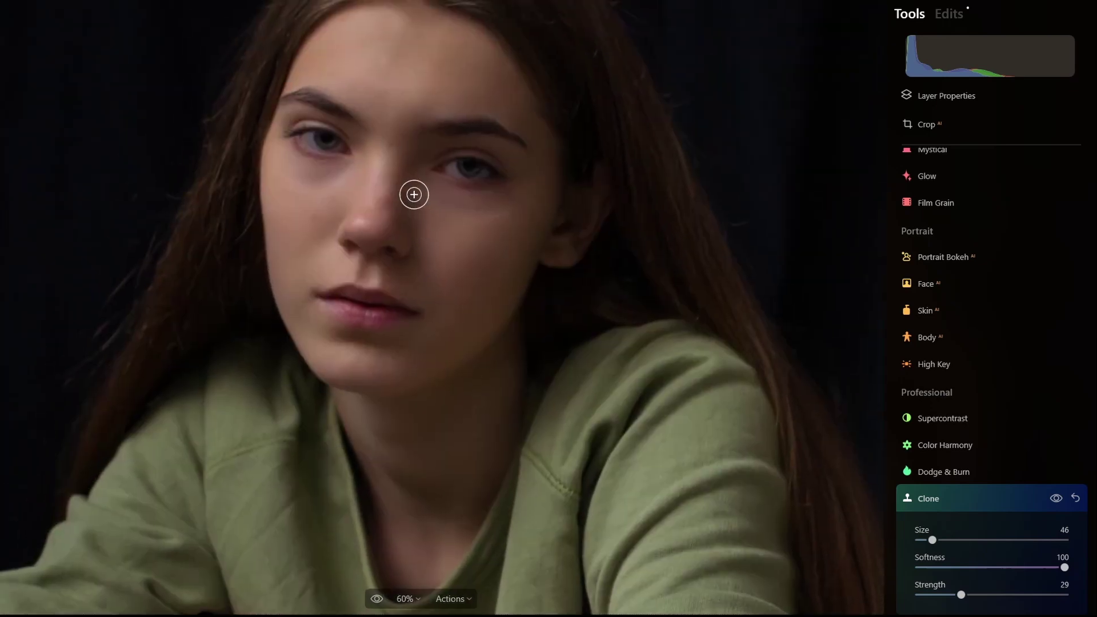
Clone skin over the nose bridge between the eyes and finish the cloning
left_click(385, 154)
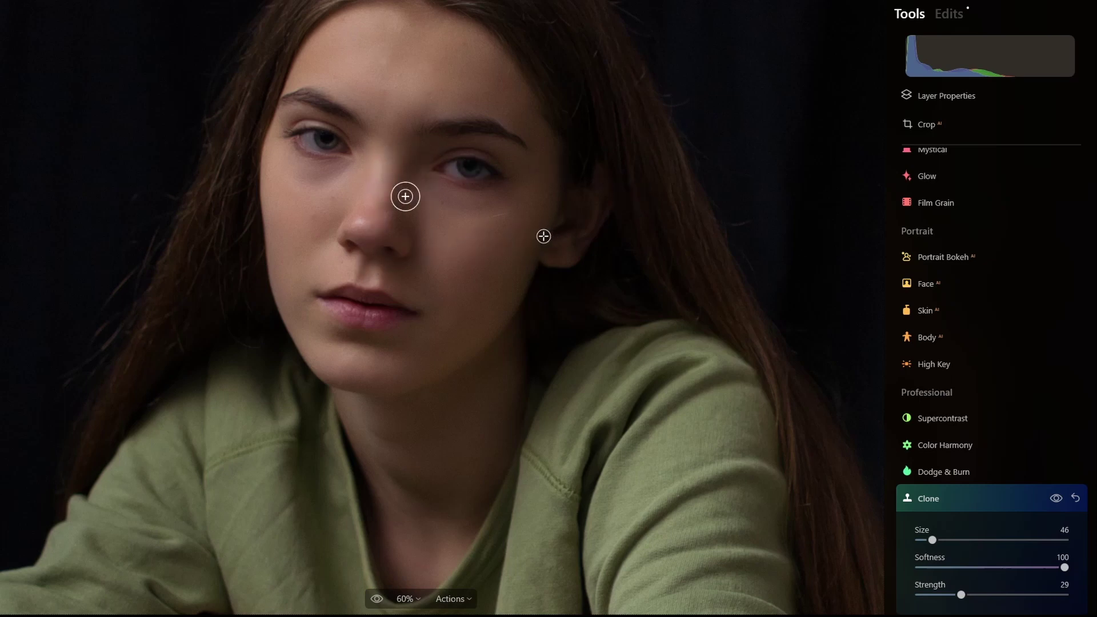
left_click(384, 177)
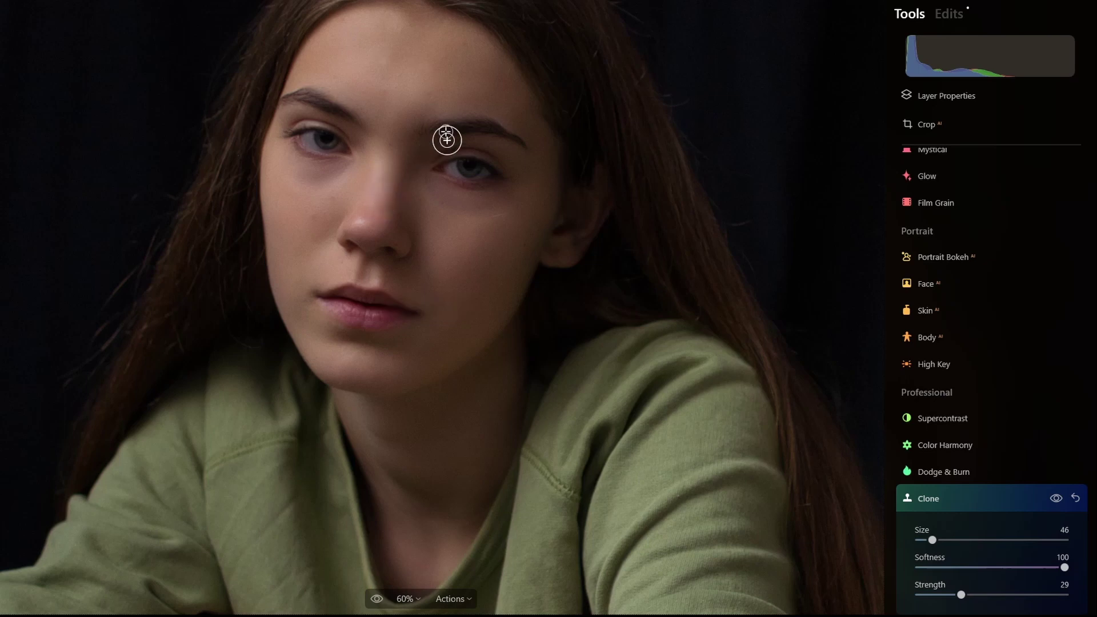
scroll(440, 117, "up", 1)
scroll(452, 119, "down", 3)
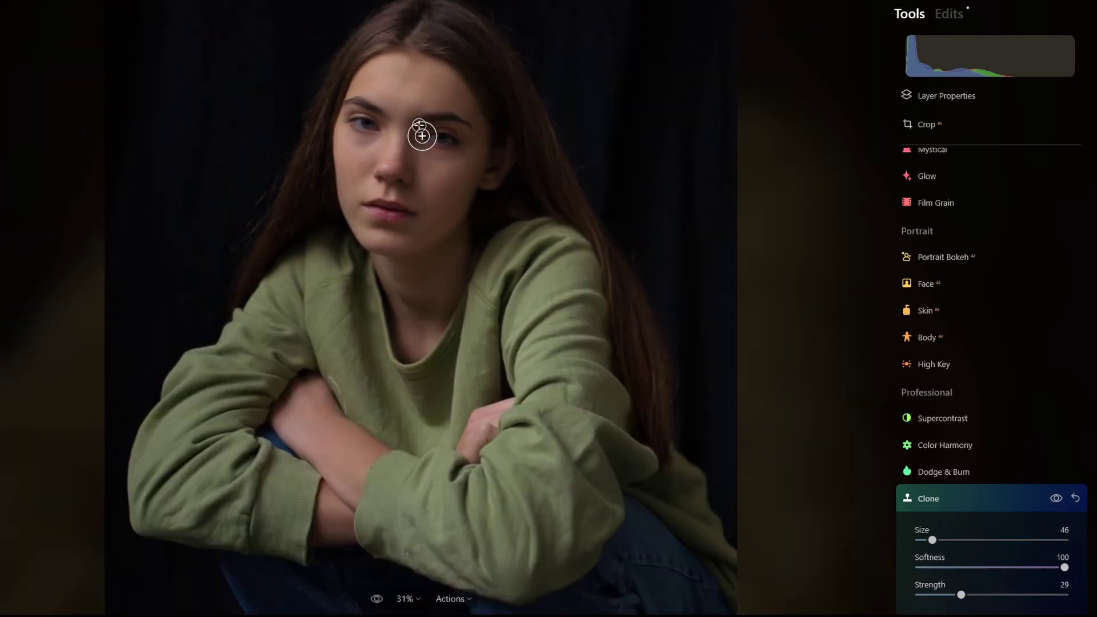
left_click(972, 496)
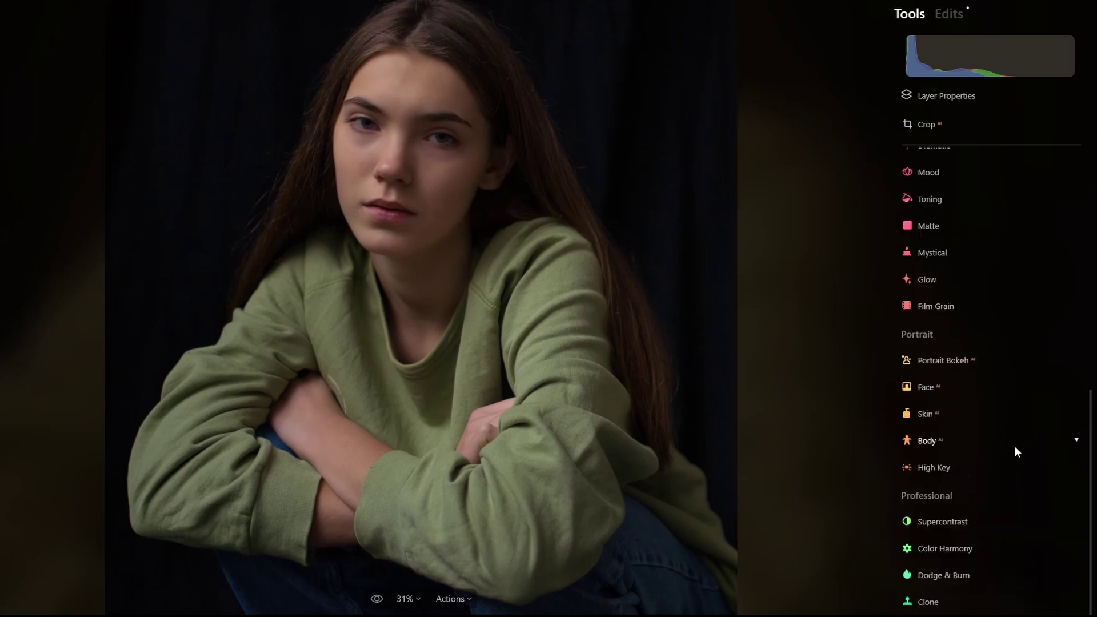
Brighten the woman's face with Face AI by setting Face Light to 50
left_click(928, 388)
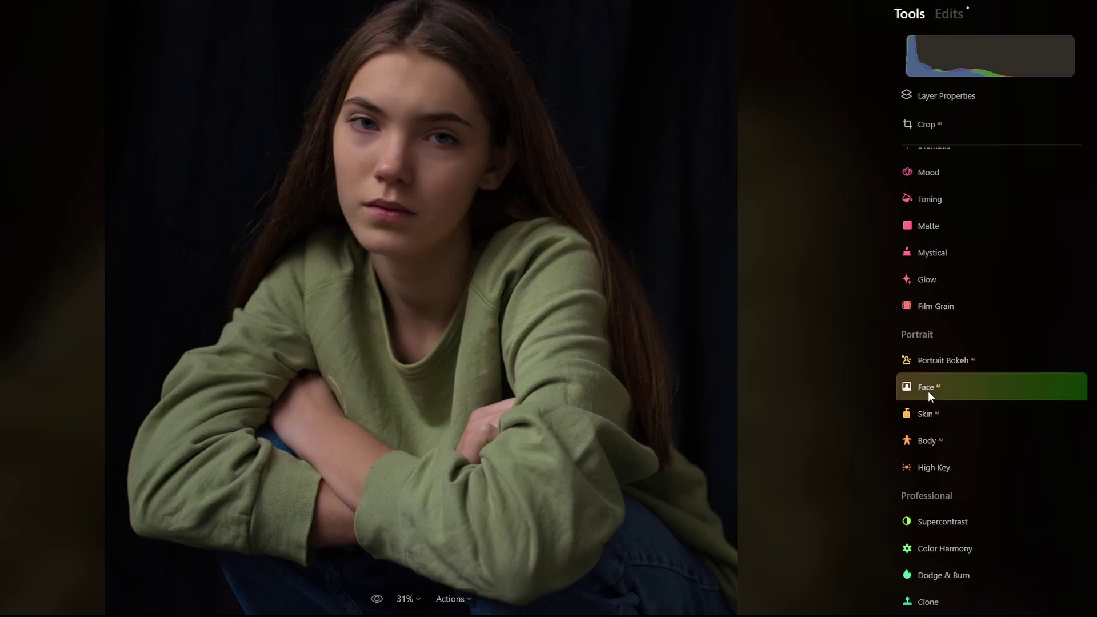
left_click_drag(919, 254, 993, 259)
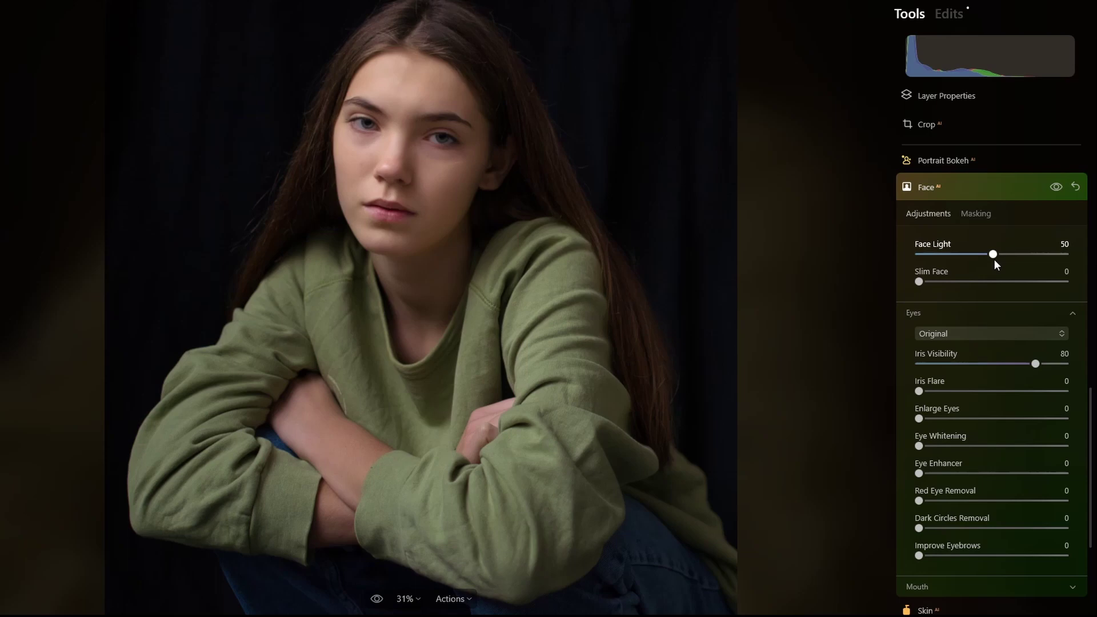
In Face AI, set Face Light to 51, Eye Whitening to 44, Eye Enhancer to 58 and Dark Circles Removal to 38
left_click_drag(994, 259, 994, 258)
left_click_drag(919, 447, 982, 452)
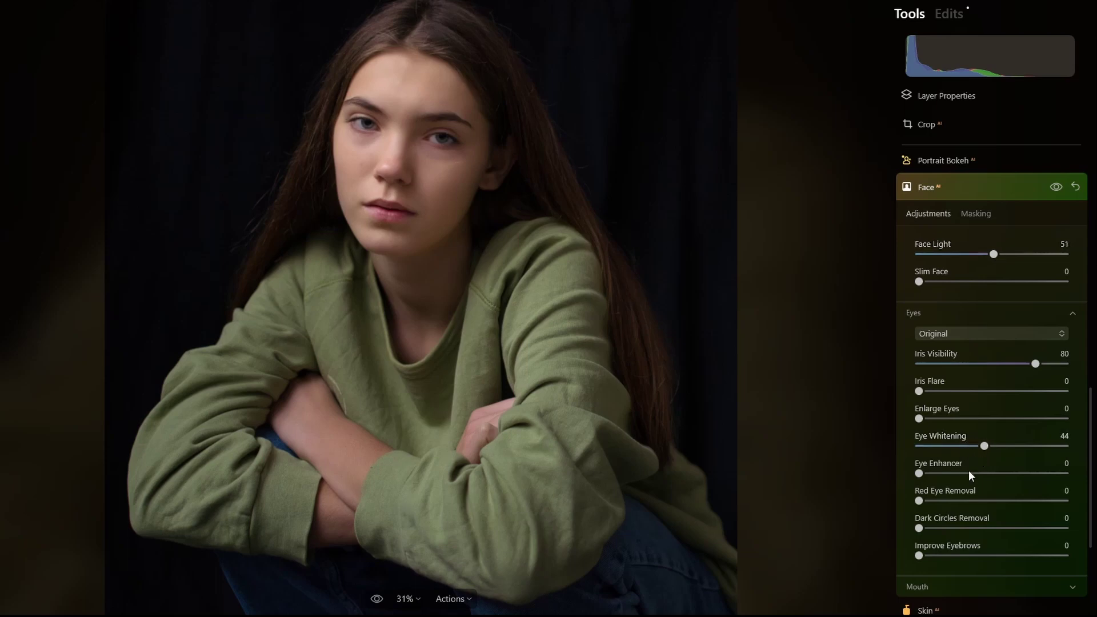
left_click_drag(920, 474, 1000, 477)
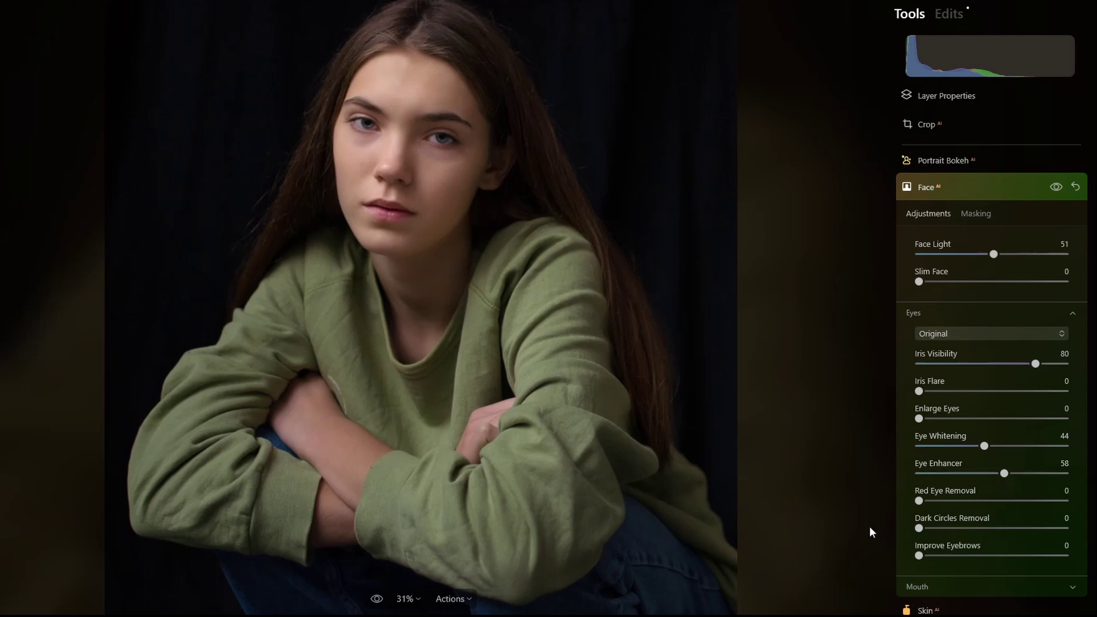
left_click_drag(921, 524, 972, 529)
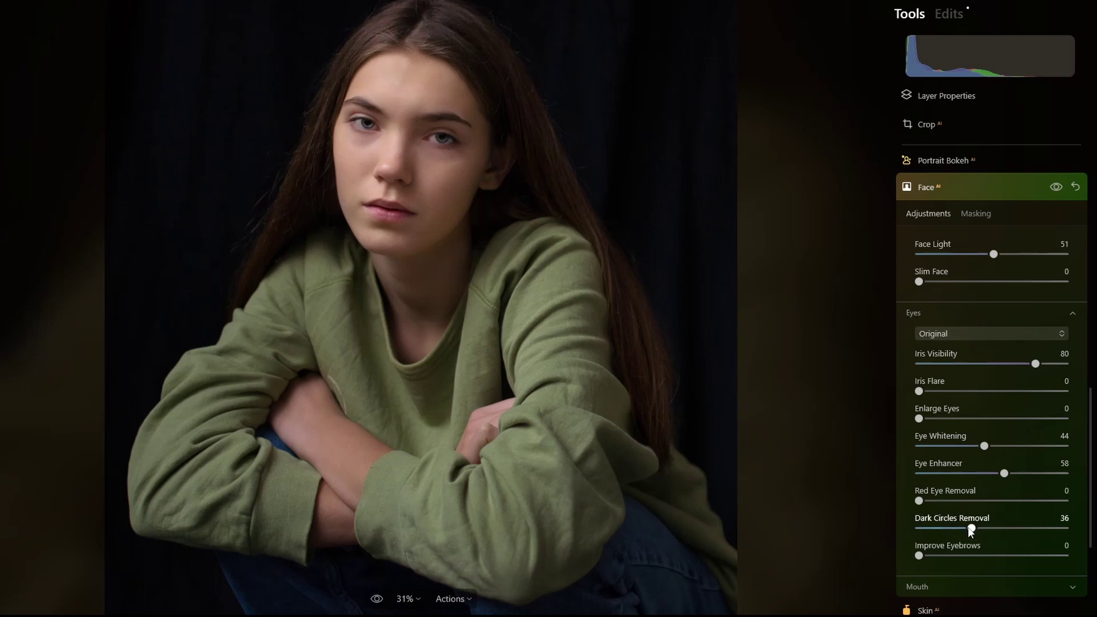
left_click_drag(971, 528, 974, 528)
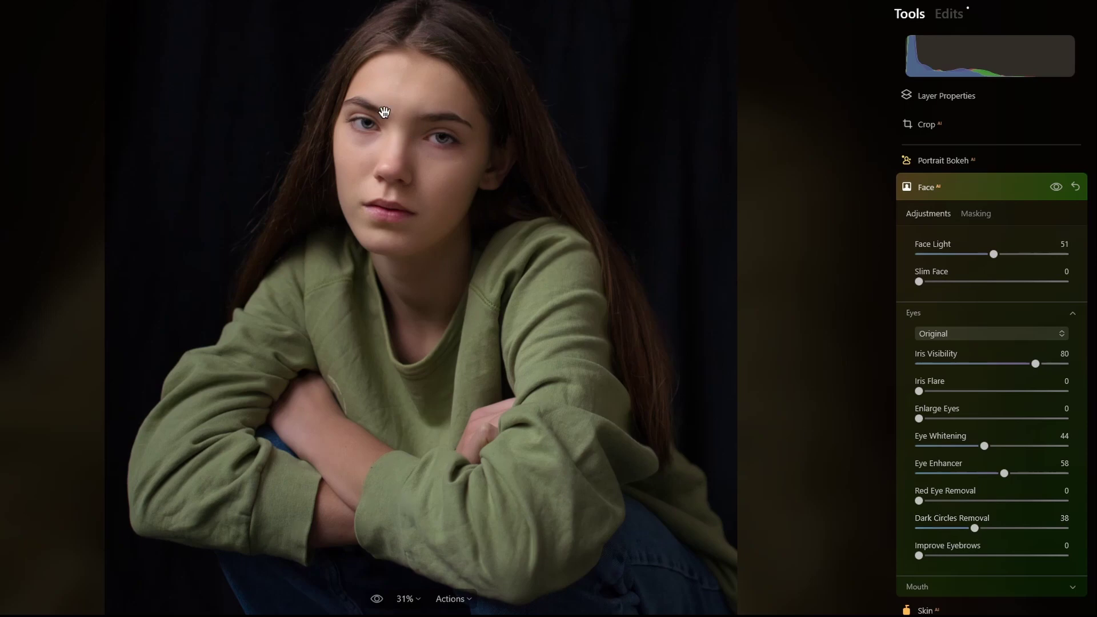
Compare the whole portrait with its unedited version, and close Face AI
left_click(540, 488)
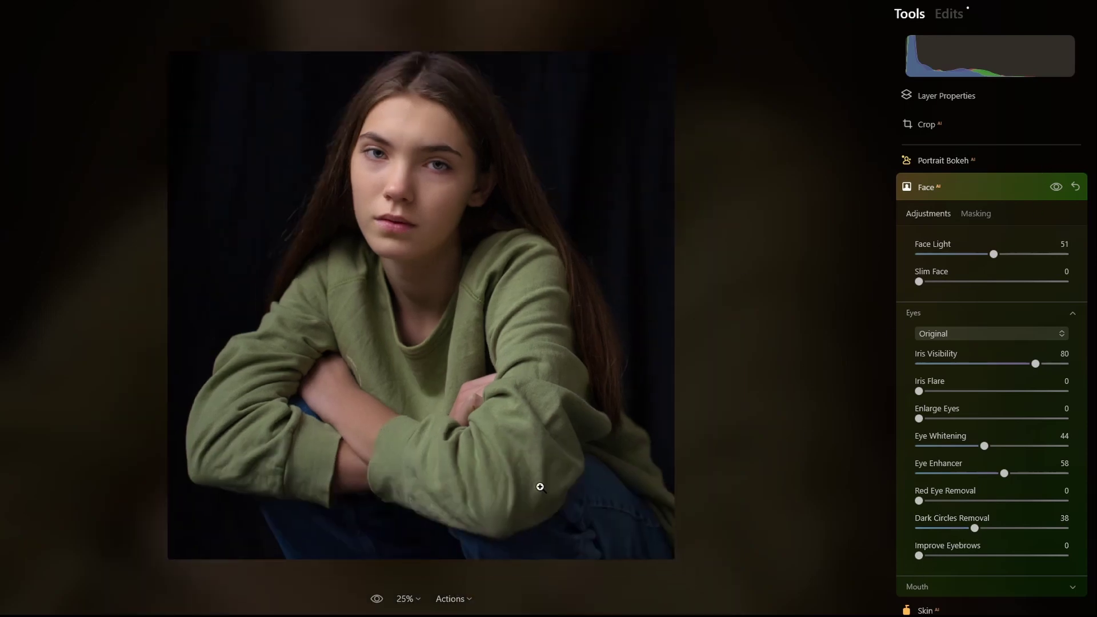
left_click(377, 600)
left_click(377, 600)
left_click(990, 182)
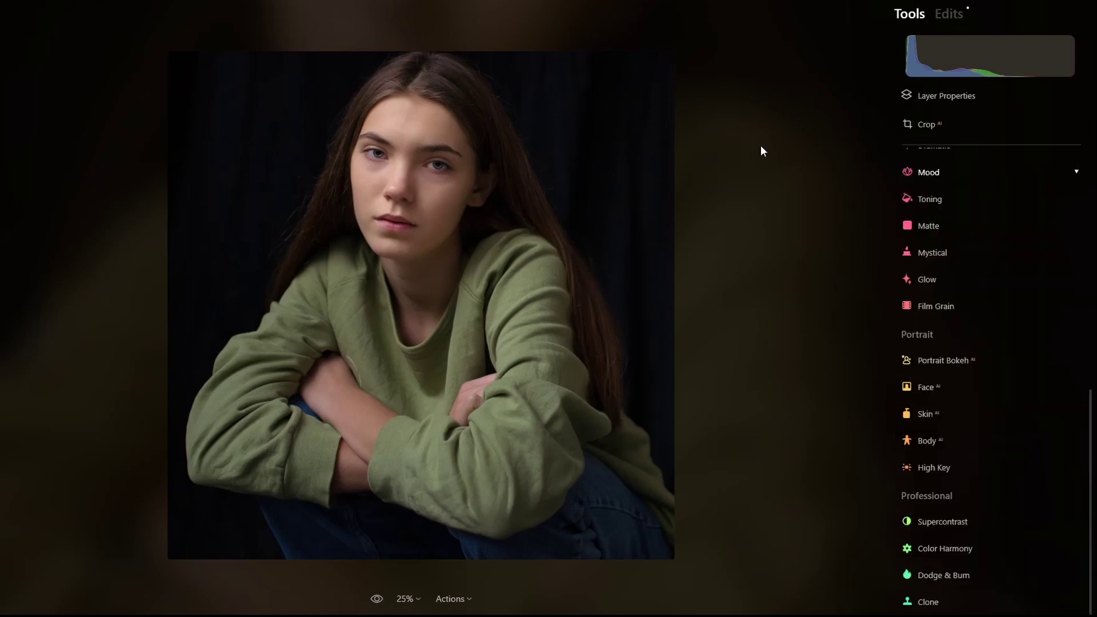
Lighten the forehead with Dodge & Burn, using Amount 51, brush size 38 and strength 7
left_click(949, 576)
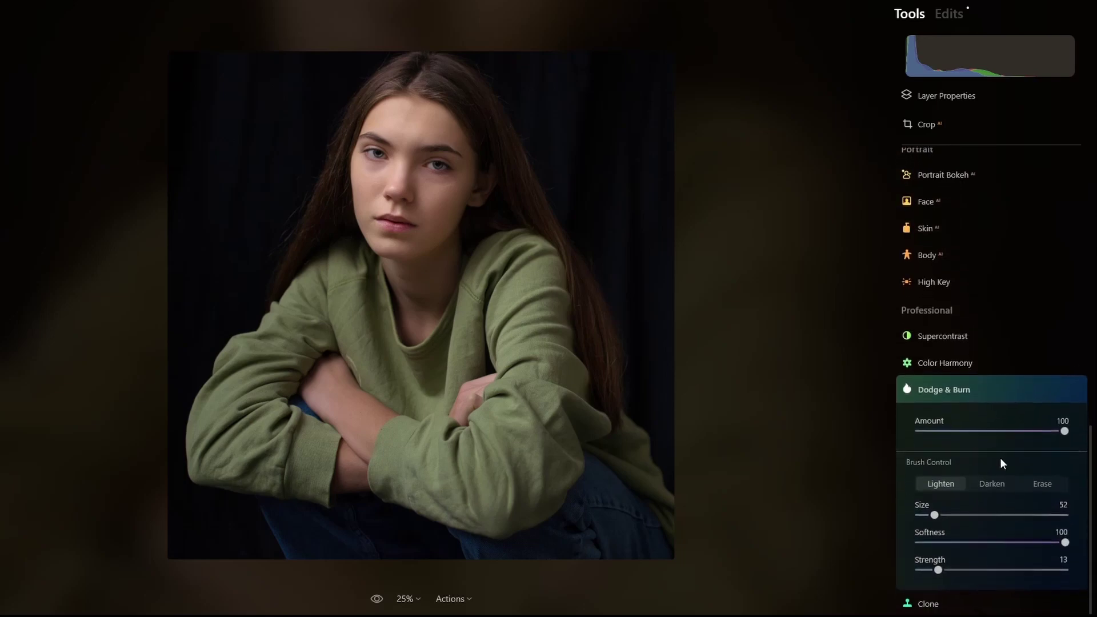
left_click(987, 433)
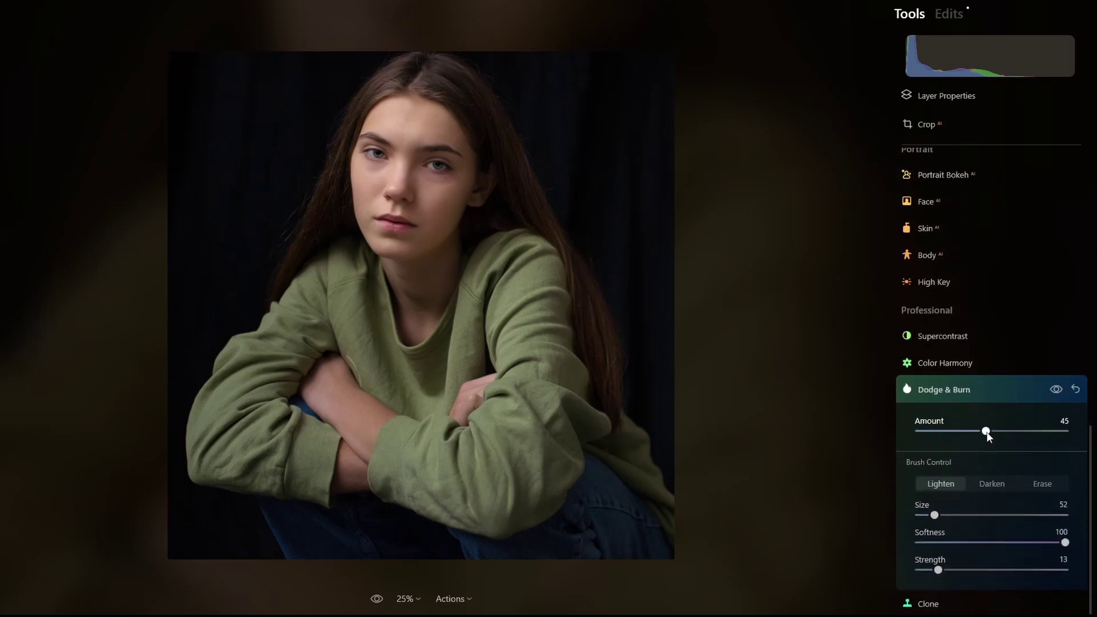
left_click_drag(988, 437, 995, 437)
left_click_drag(938, 574, 930, 574)
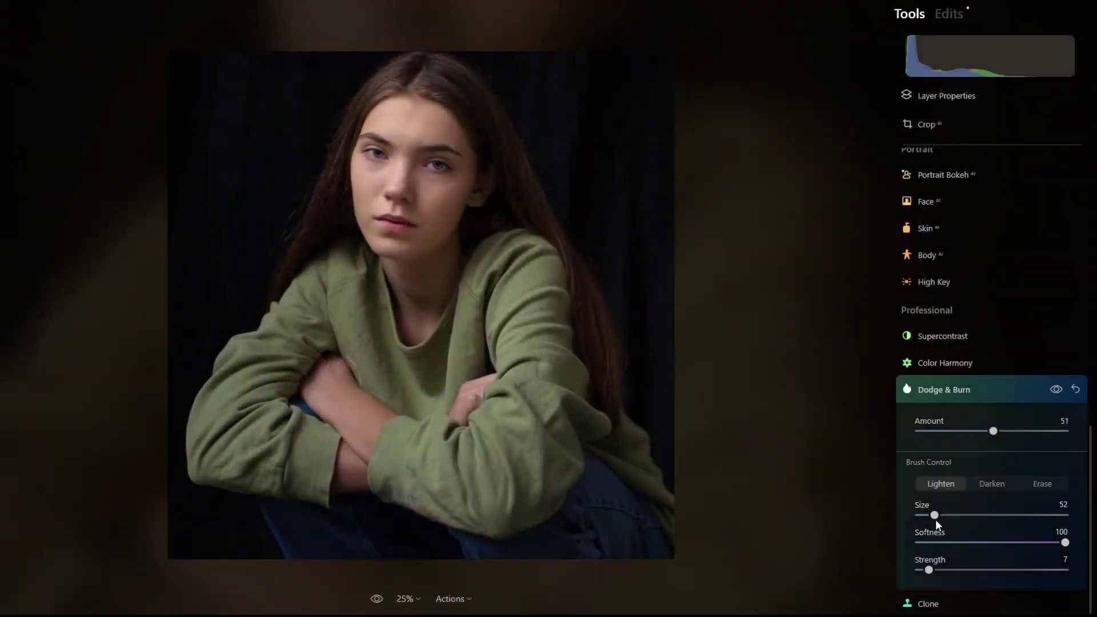
left_click_drag(934, 515, 930, 515)
left_click_drag(389, 126, 432, 129)
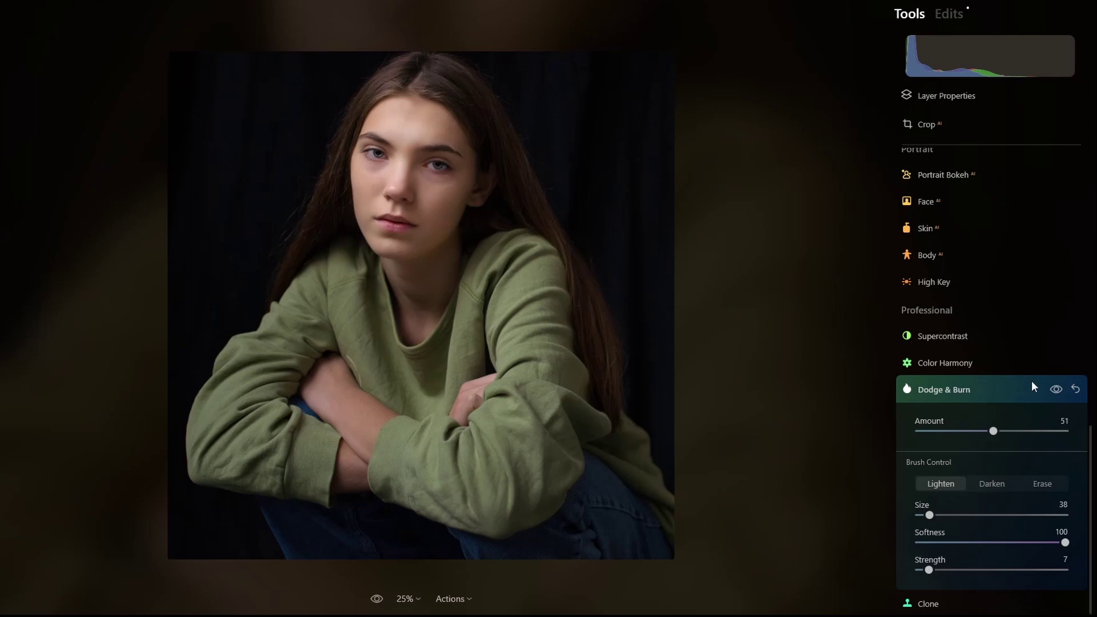
Compare the face with and without the Dodge & Burn lightening, including a close-up view
left_click(1052, 391)
left_click(1051, 390)
left_click(1051, 390)
left_click(1052, 390)
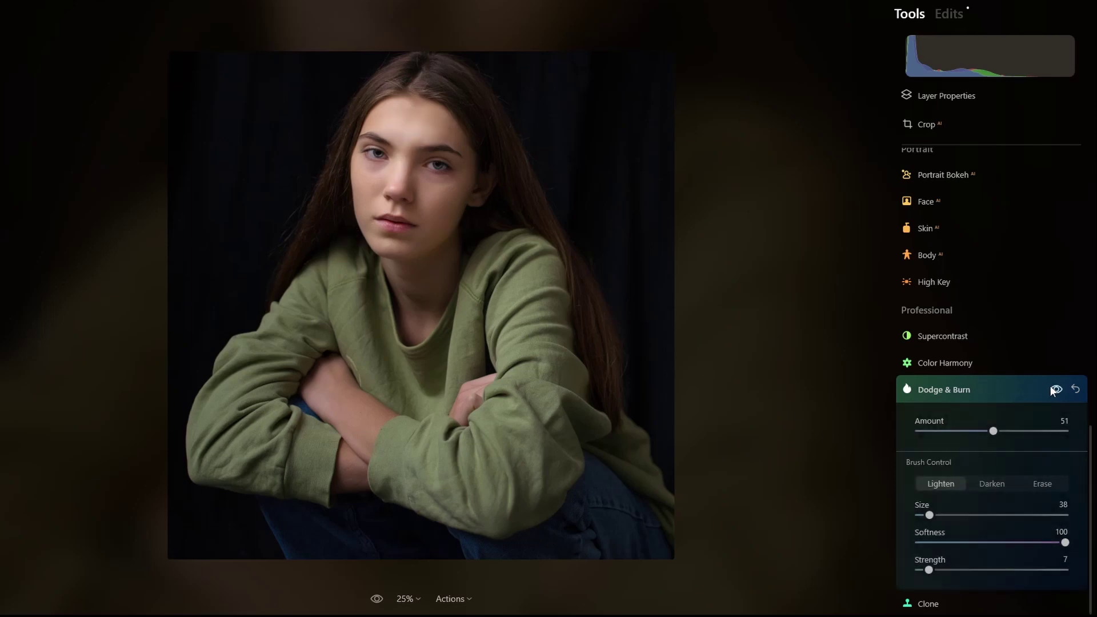
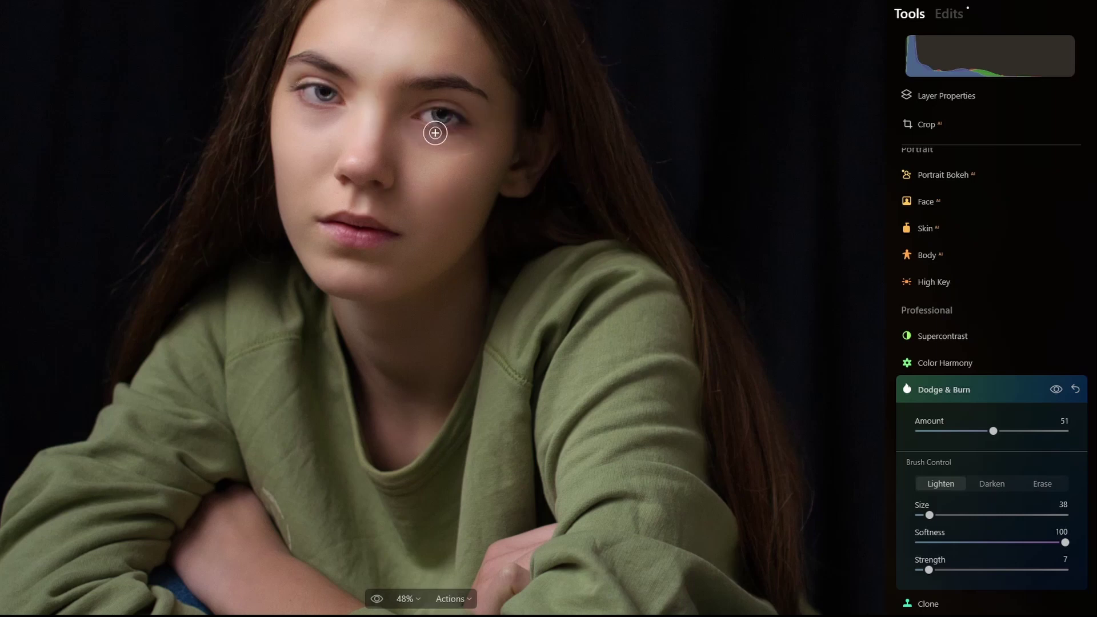
left_click(1057, 392)
left_click(1056, 392)
left_click(1056, 392)
left_click(1057, 392)
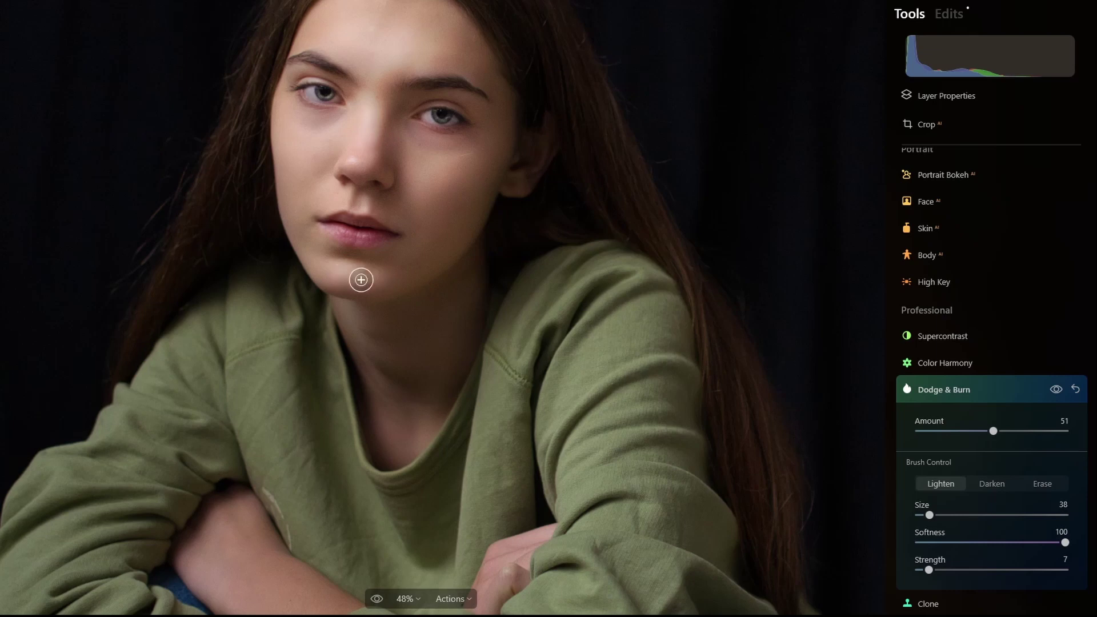
Compare the whole portrait with and without the Dodge & Burn effect, and close the tool
key("ctrl+0")
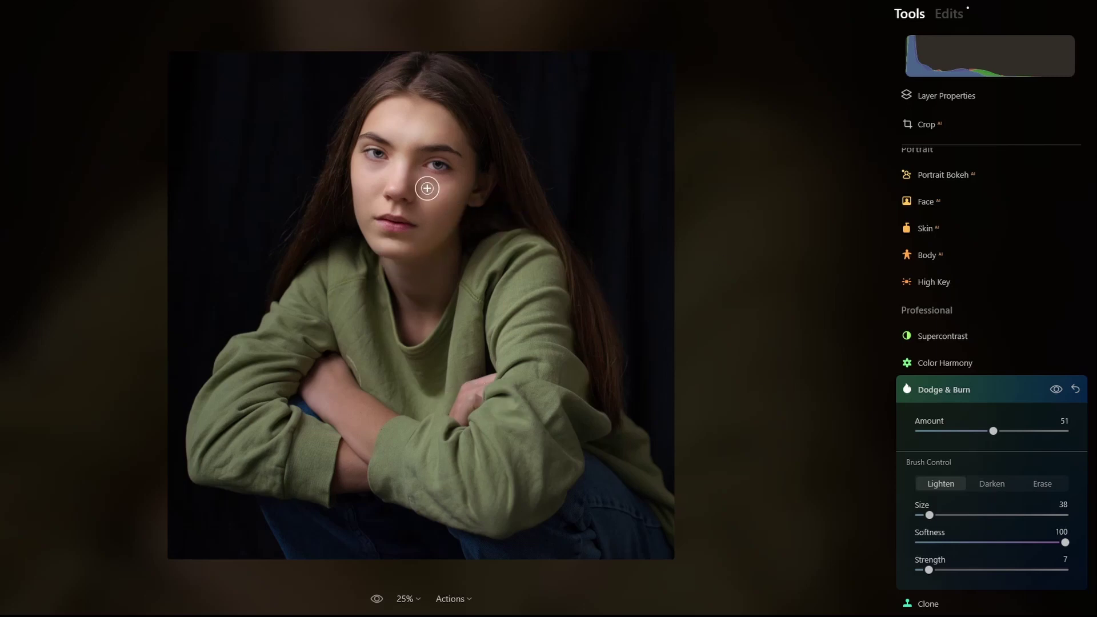
left_click(1055, 392)
left_click(1055, 392)
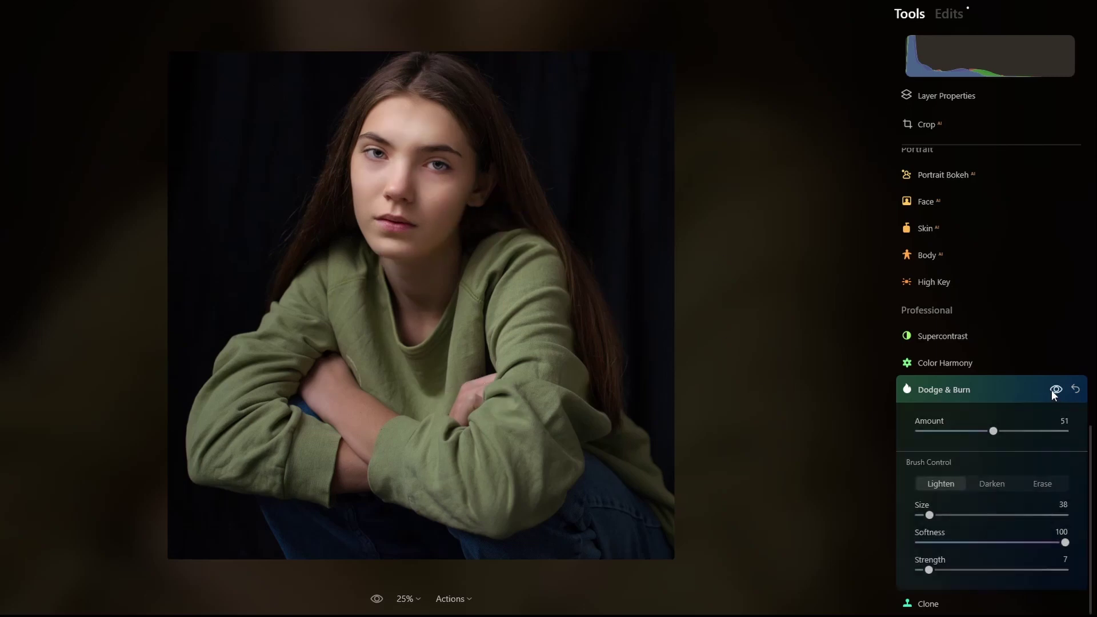
left_click(1055, 392)
left_click(1055, 392)
left_click(1055, 392)
left_click(1055, 392)
left_click(1055, 392)
left_click(1055, 392)
left_click(1020, 393)
In the RAW Develop edit, set the colour Temperature to 5815 and the camera profile to Camera Portrait
scroll(945, 191, "up", 6)
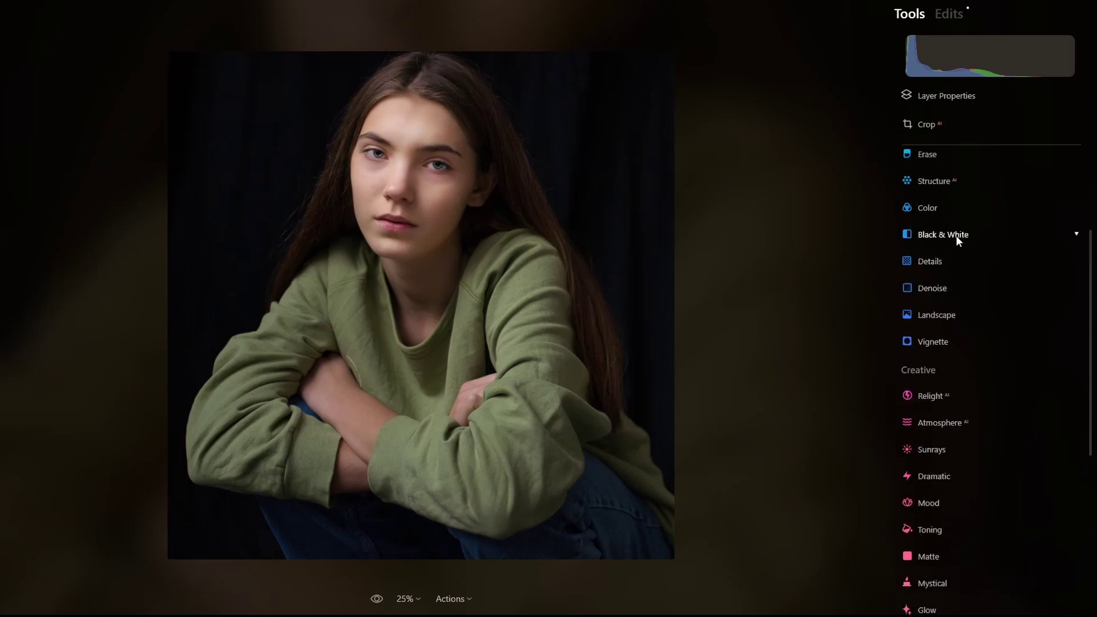
scroll(956, 236, "up", 3)
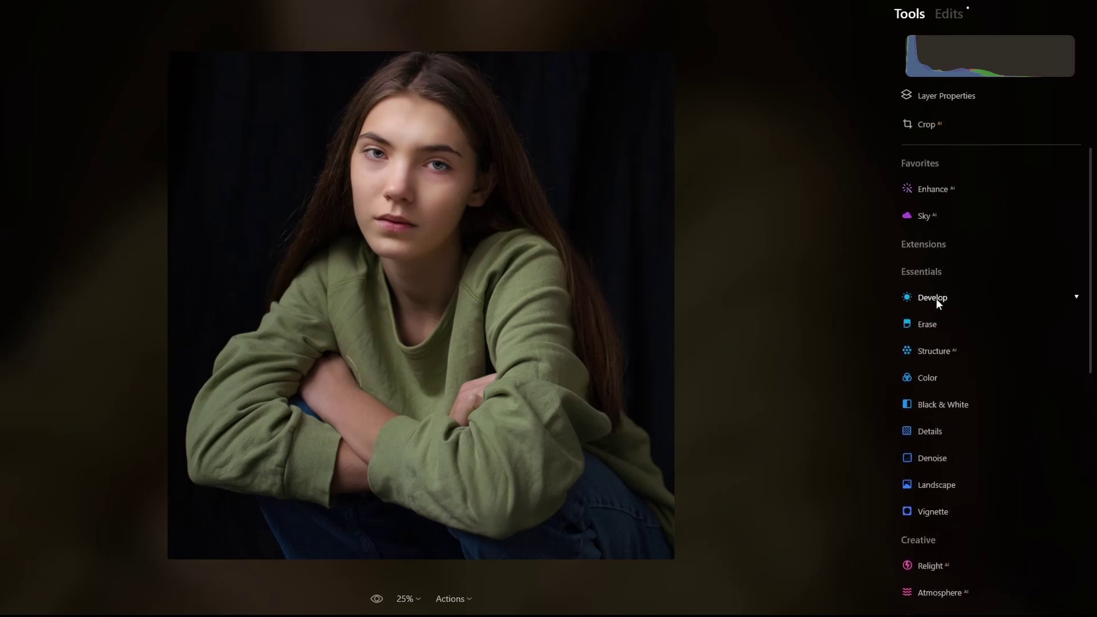
left_click(953, 14)
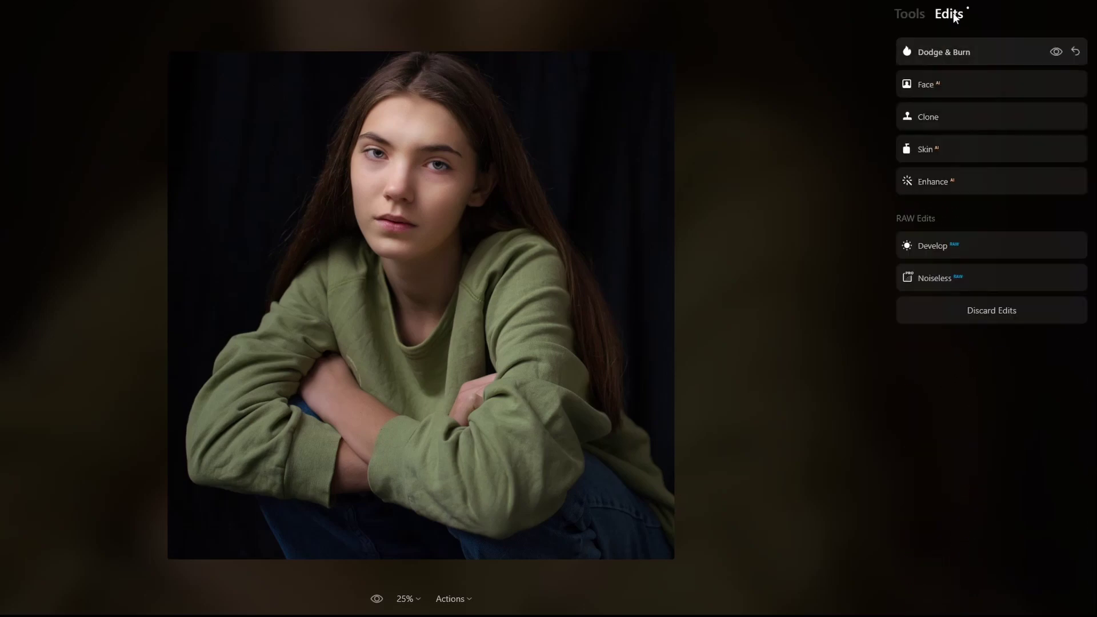
left_click(1005, 366)
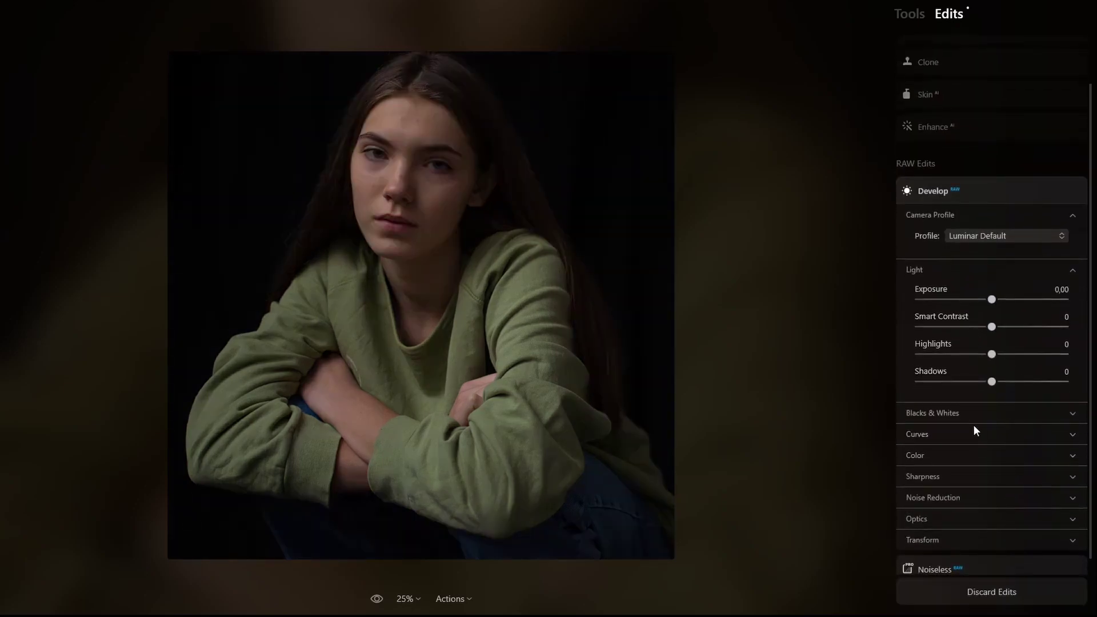
left_click(1073, 458)
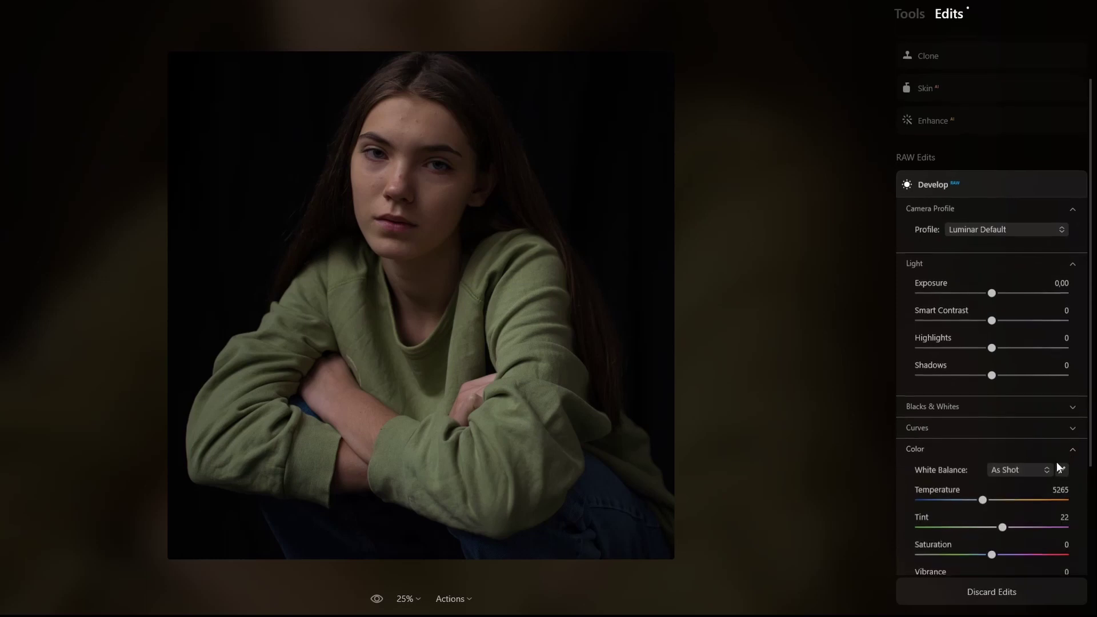
left_click_drag(981, 448, 989, 448)
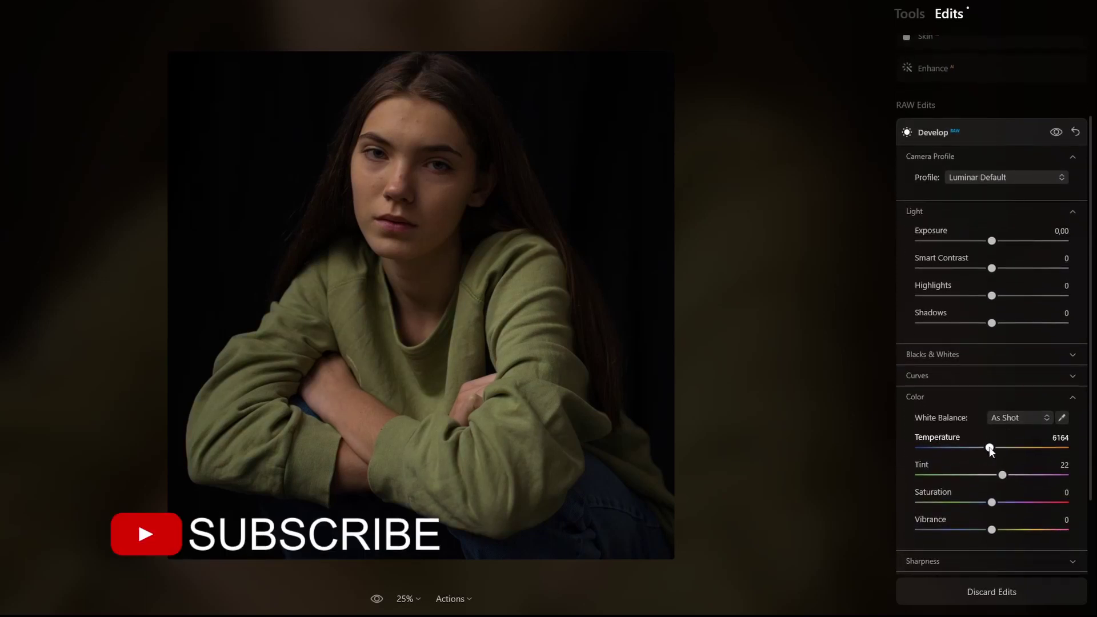
left_click(1034, 175)
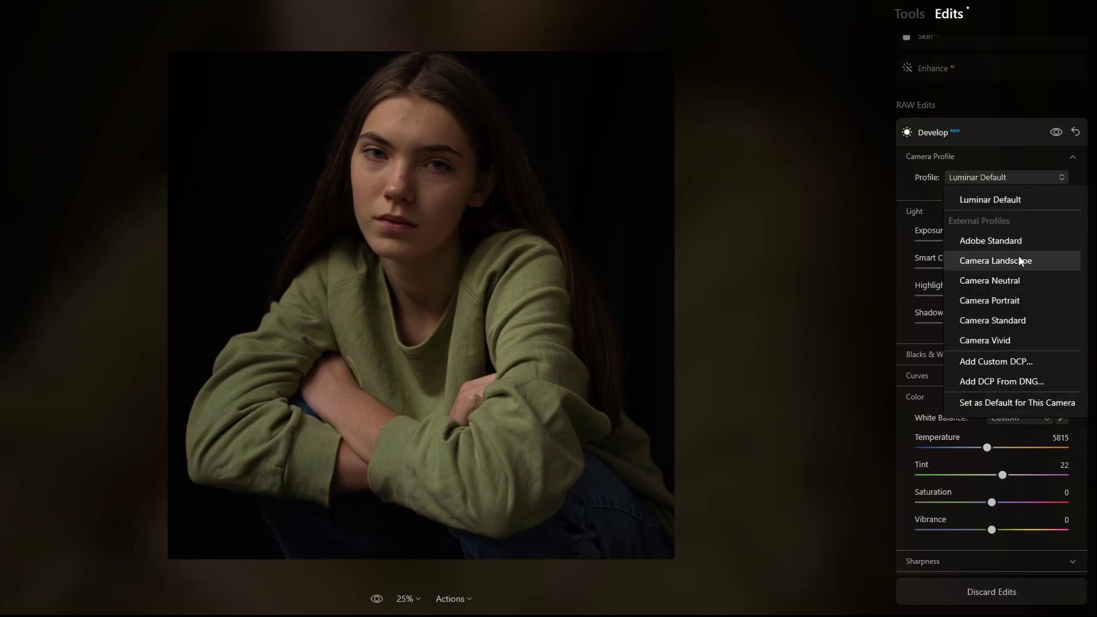
left_click(1018, 299)
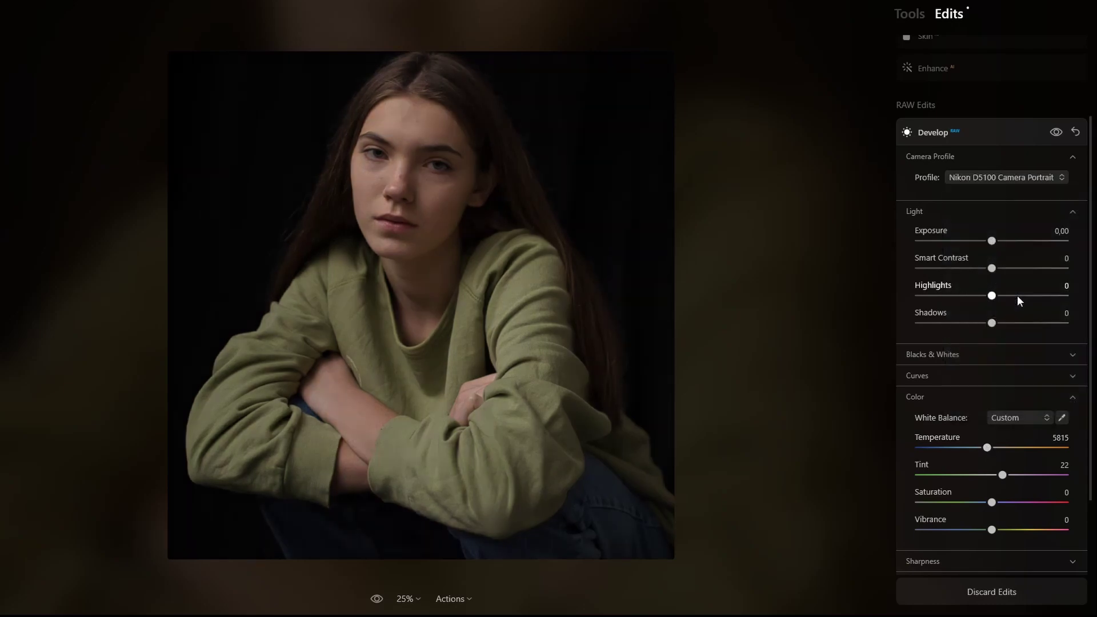
Return to the editing tools and compare the portrait with its unedited version
left_click(919, 16)
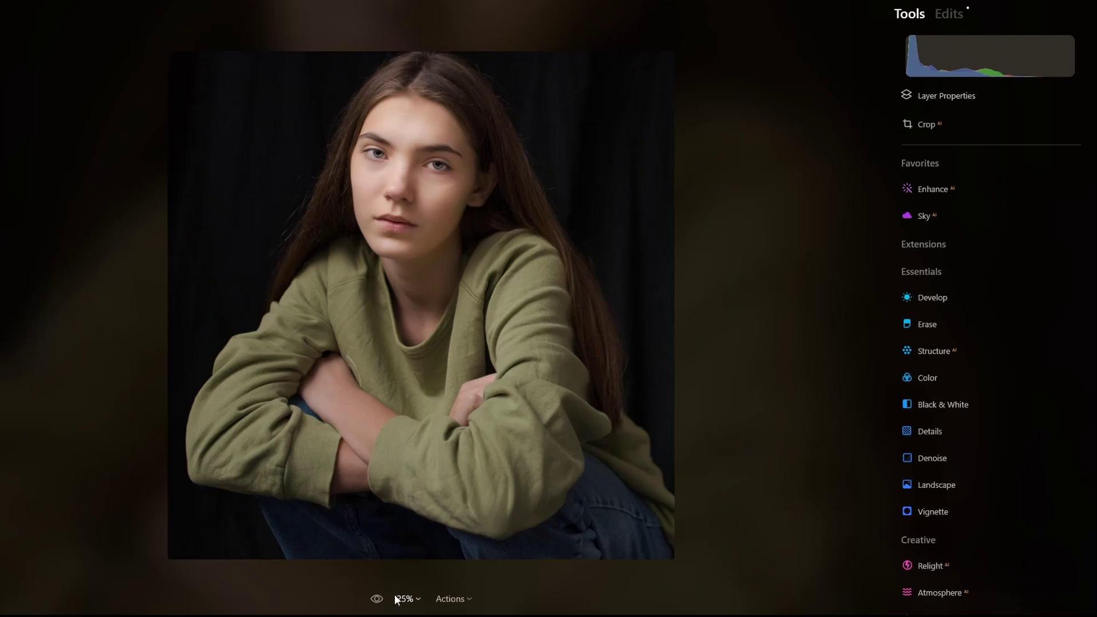
left_click(378, 599)
left_click(377, 599)
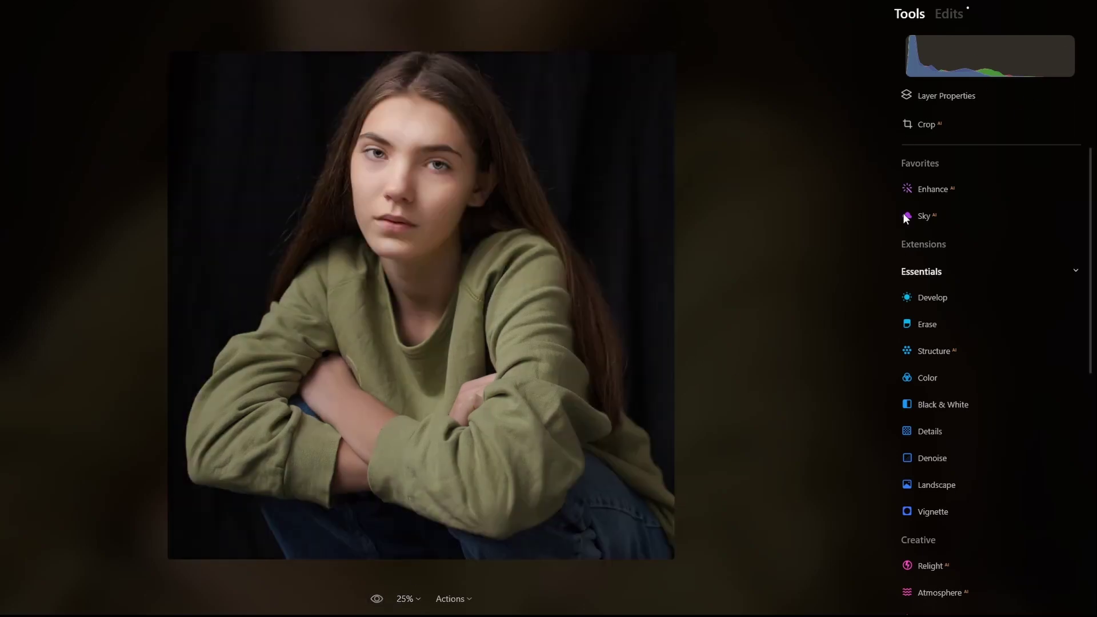
Darken the photo with the Develop tool by setting Exposure to -0,51
left_click(915, 300)
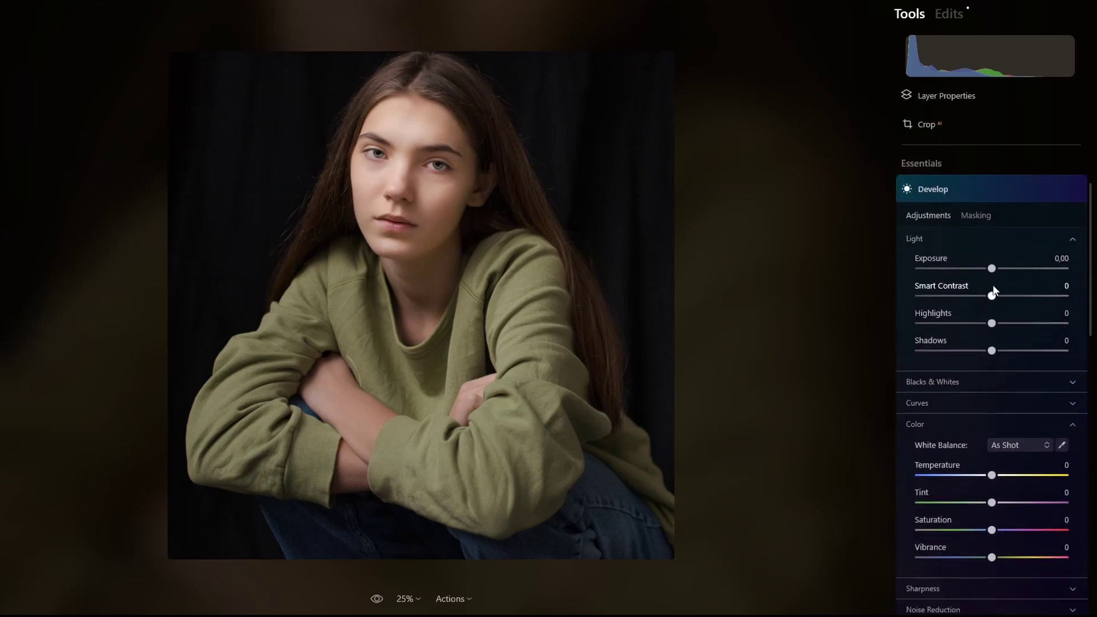
left_click_drag(992, 267, 982, 267)
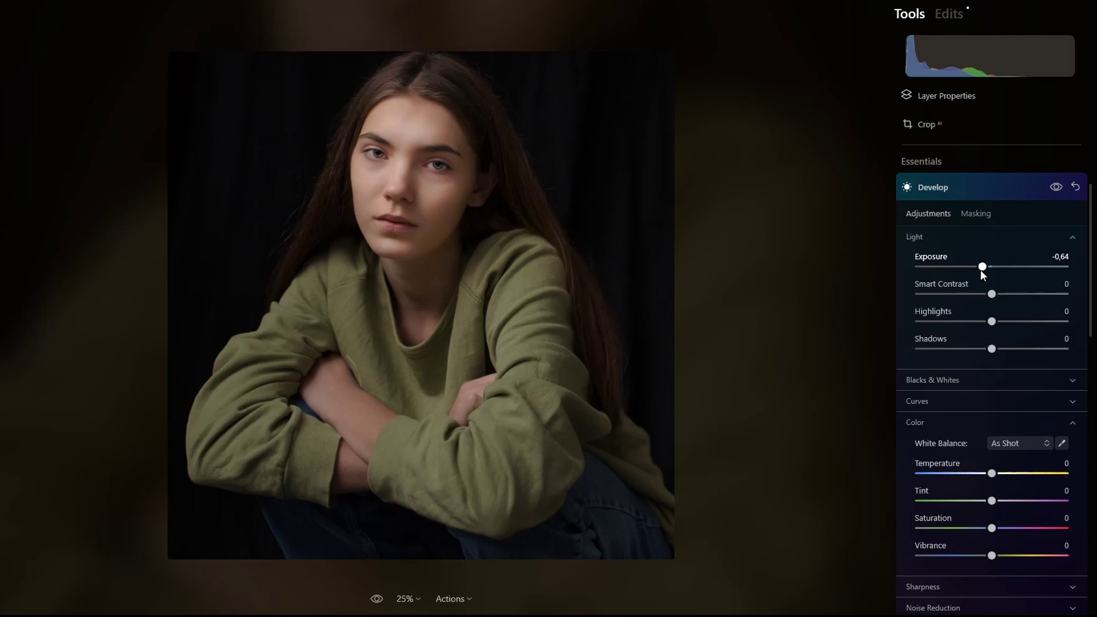
left_click_drag(982, 270, 983, 270)
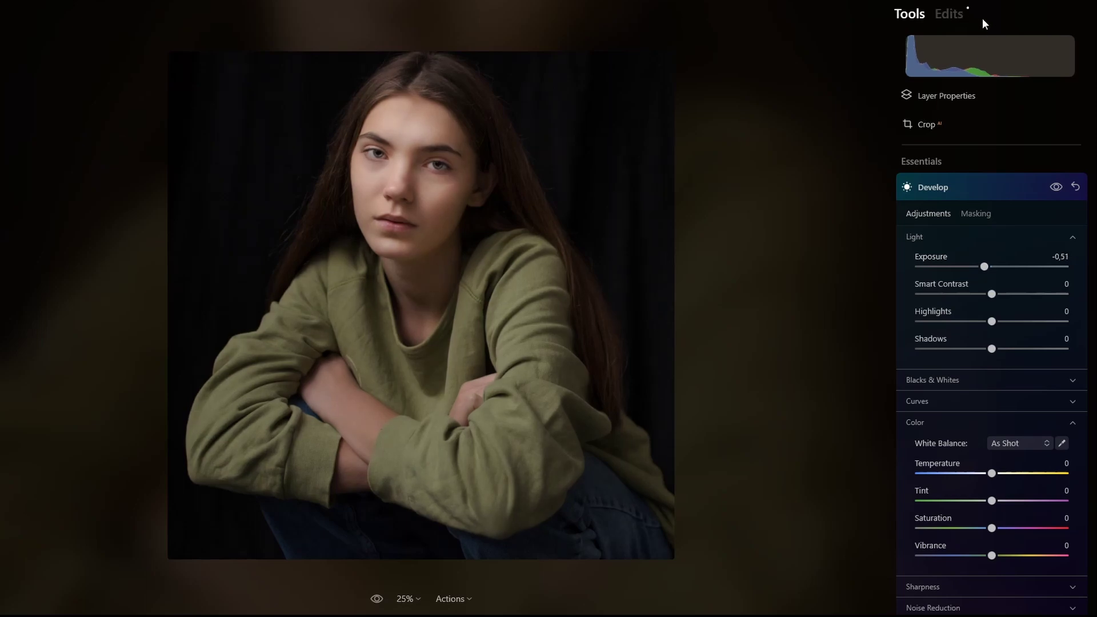
Reopen the existing Dodge & Burn edit and compare the portrait with its effect off and on
left_click(983, 19)
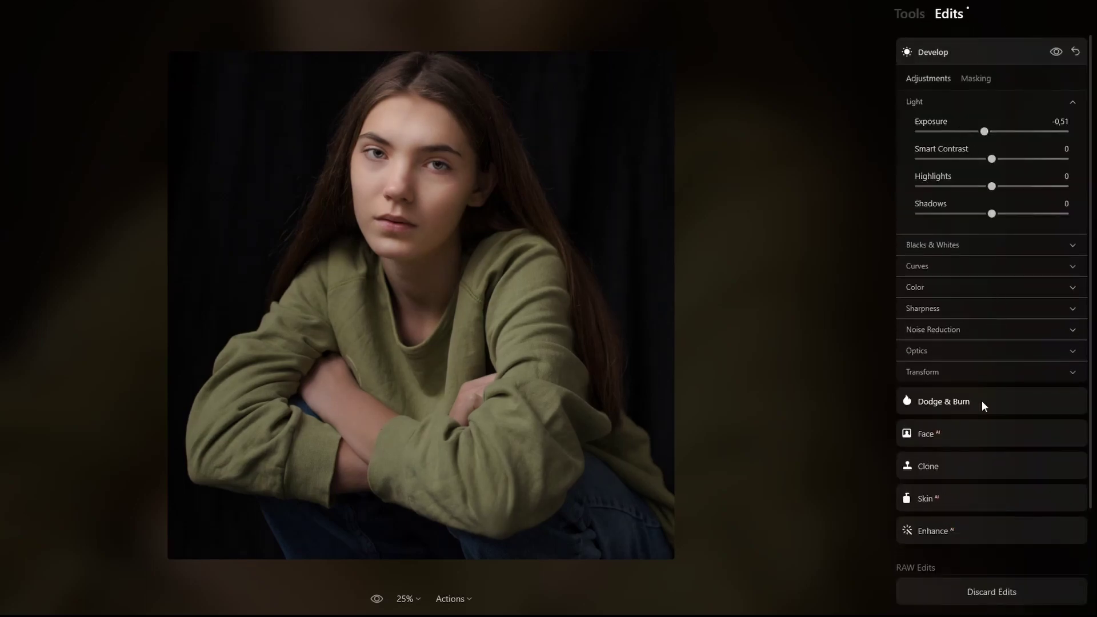
left_click(982, 402)
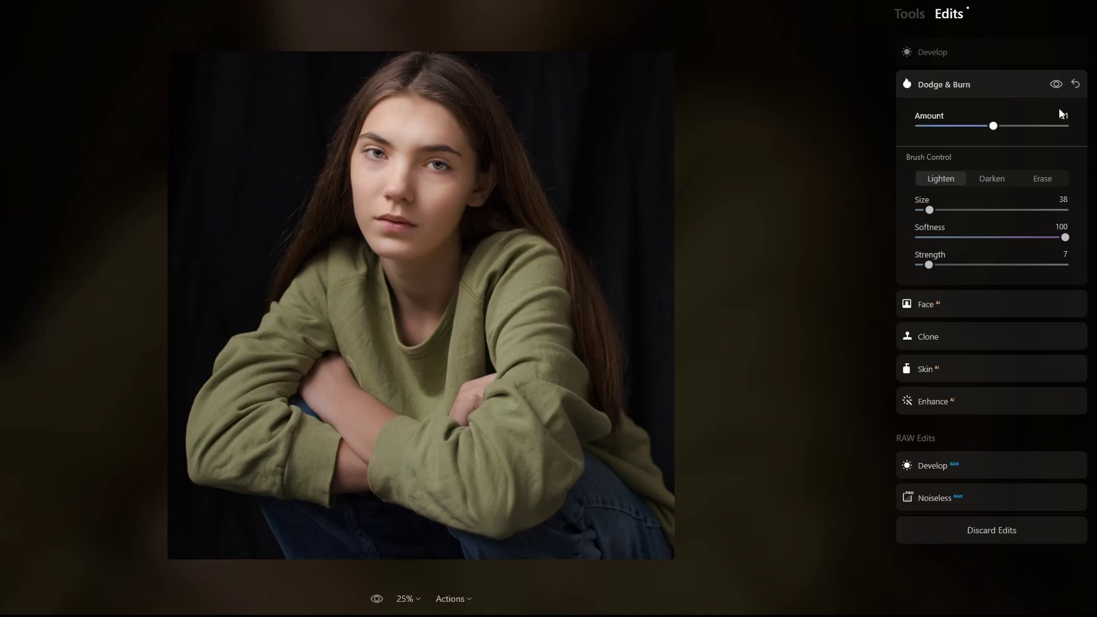
left_click(1056, 84)
left_click(1056, 85)
left_click(1056, 84)
left_click(1056, 84)
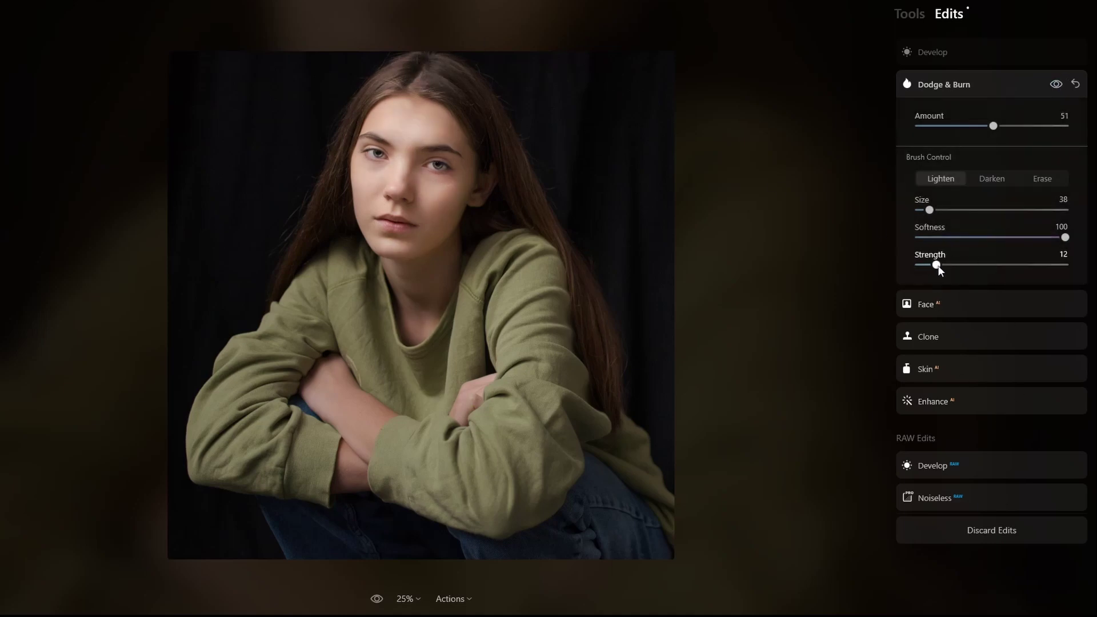
Set the Dodge & Burn lightening brush to strength 14 and size 24, and leave the edit
left_click_drag(939, 269, 942, 268)
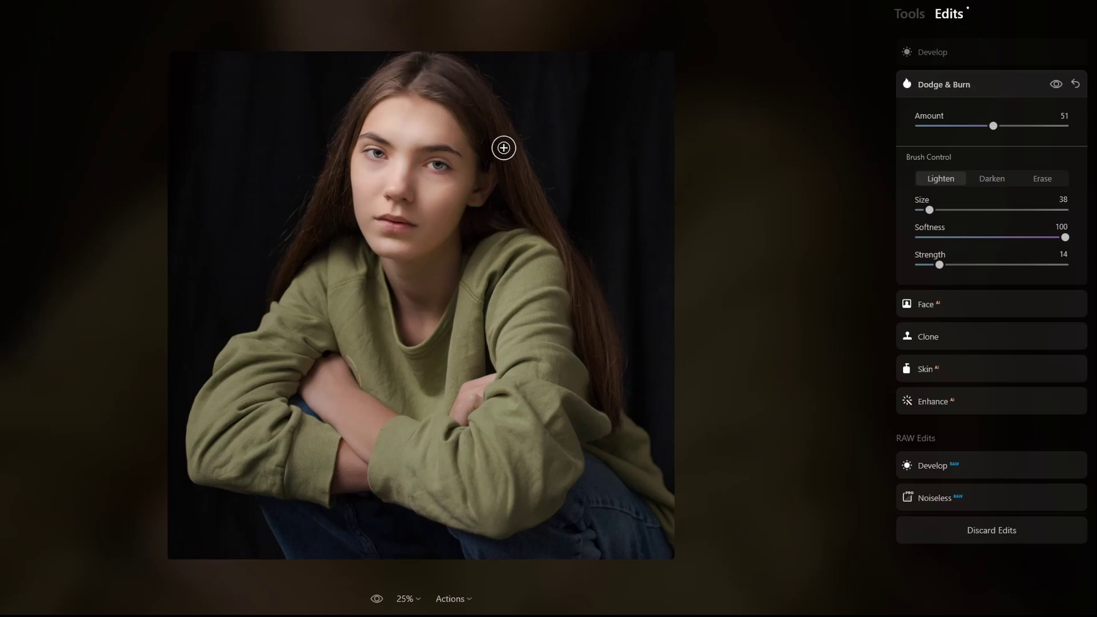
left_click_drag(928, 210, 924, 209)
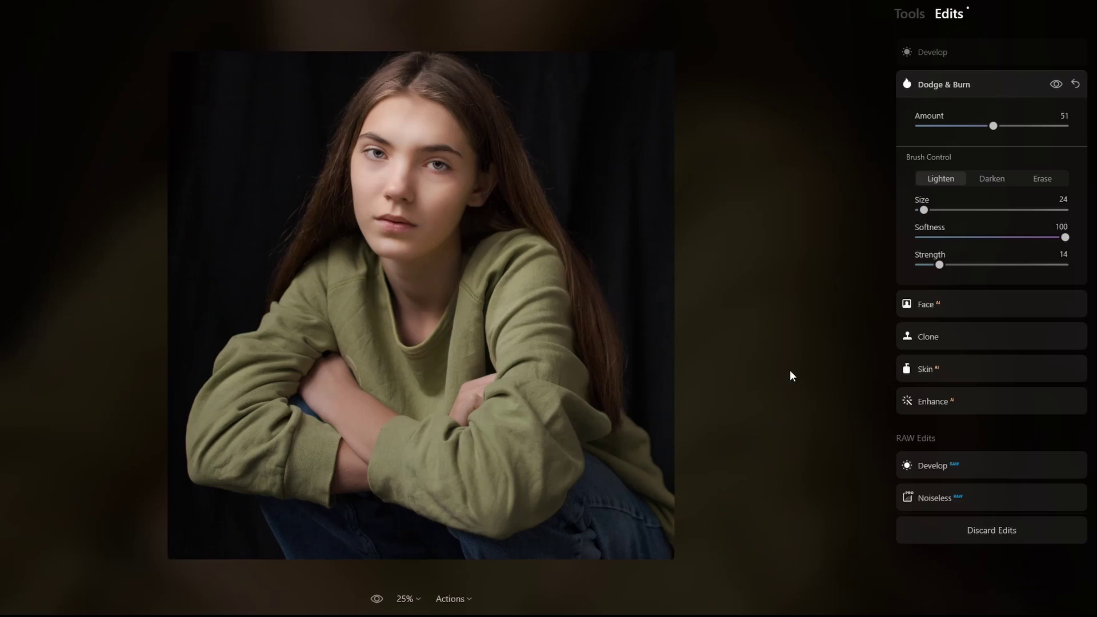
key("Escape")
Compare the finished portrait with the original dark photo
left_click(376, 599)
left_click(377, 599)
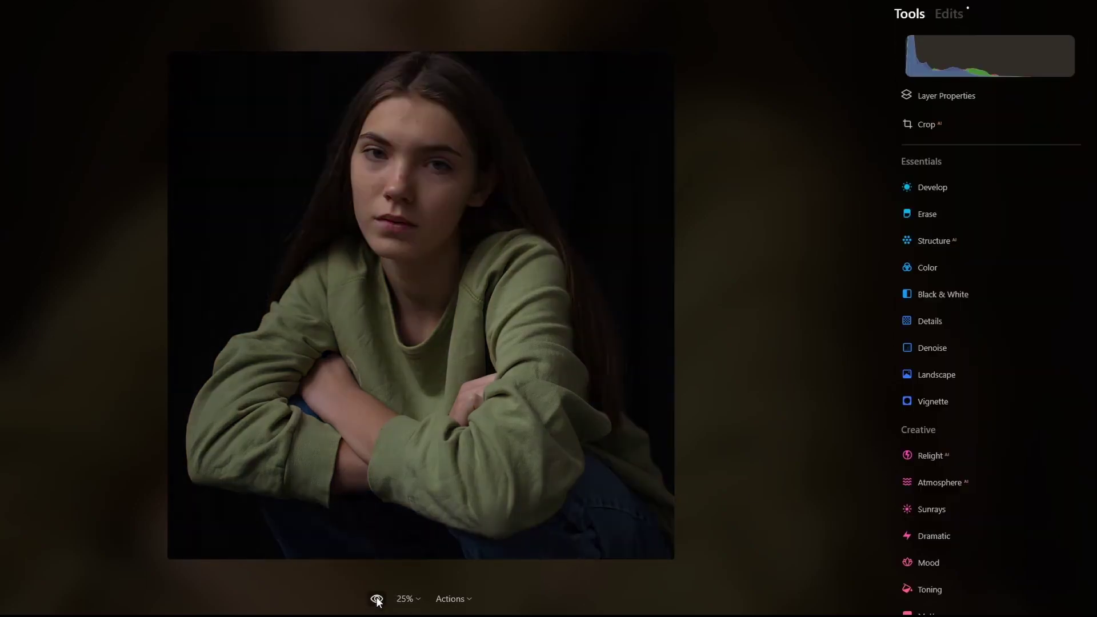
left_click(376, 599)
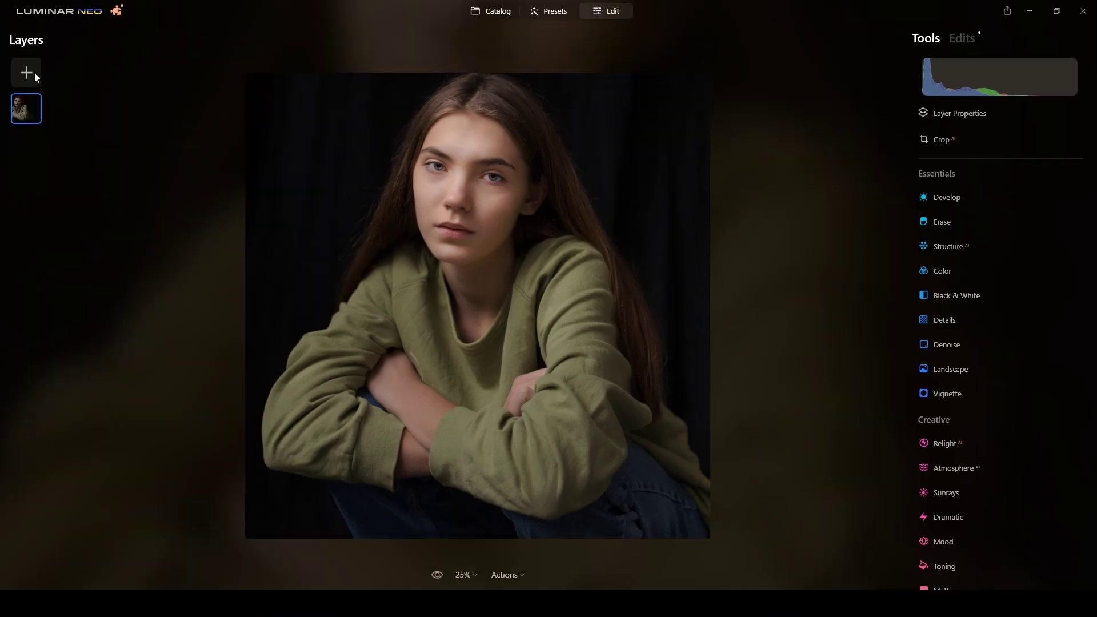
Add the first brown texture in the second row of My Images as a new layer and stretch it over the whole portrait
left_click(35, 73)
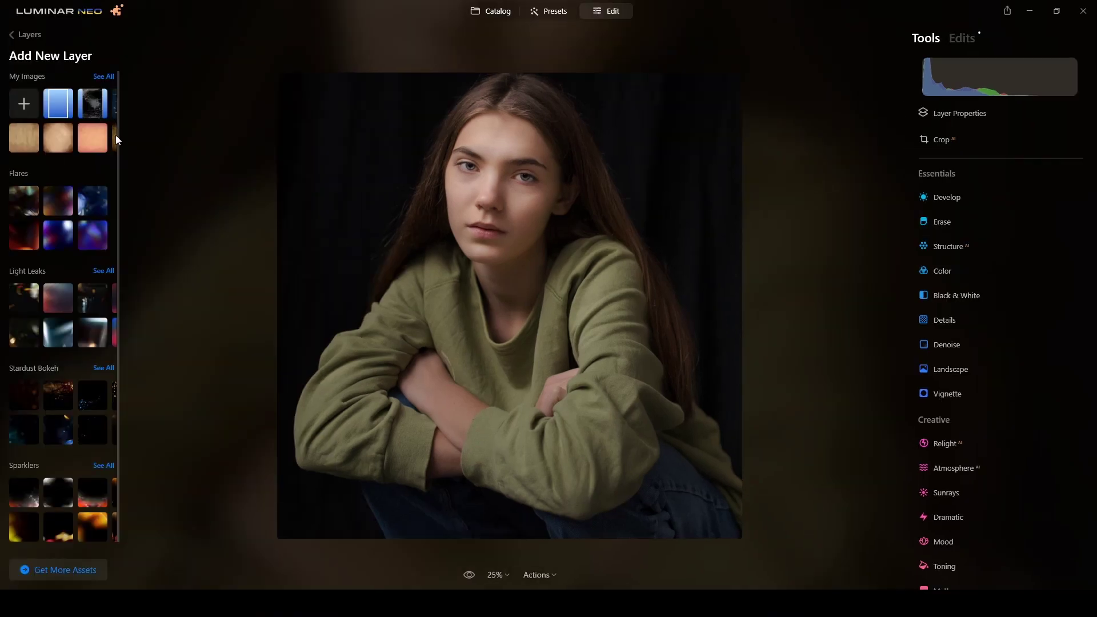
left_click(24, 139)
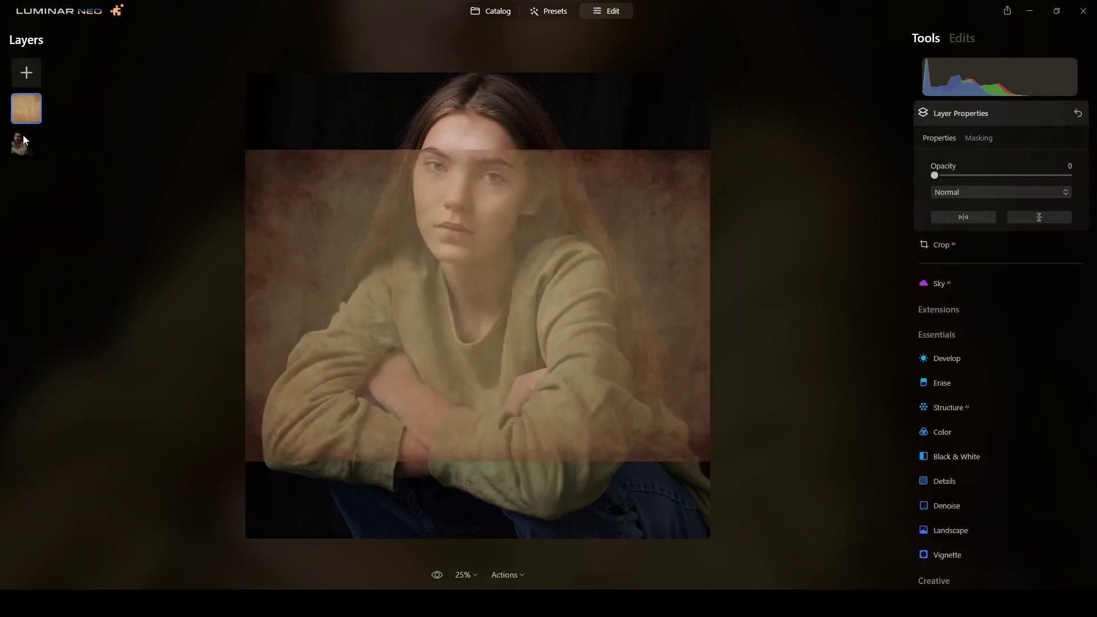
left_click_drag(487, 153, 497, 72)
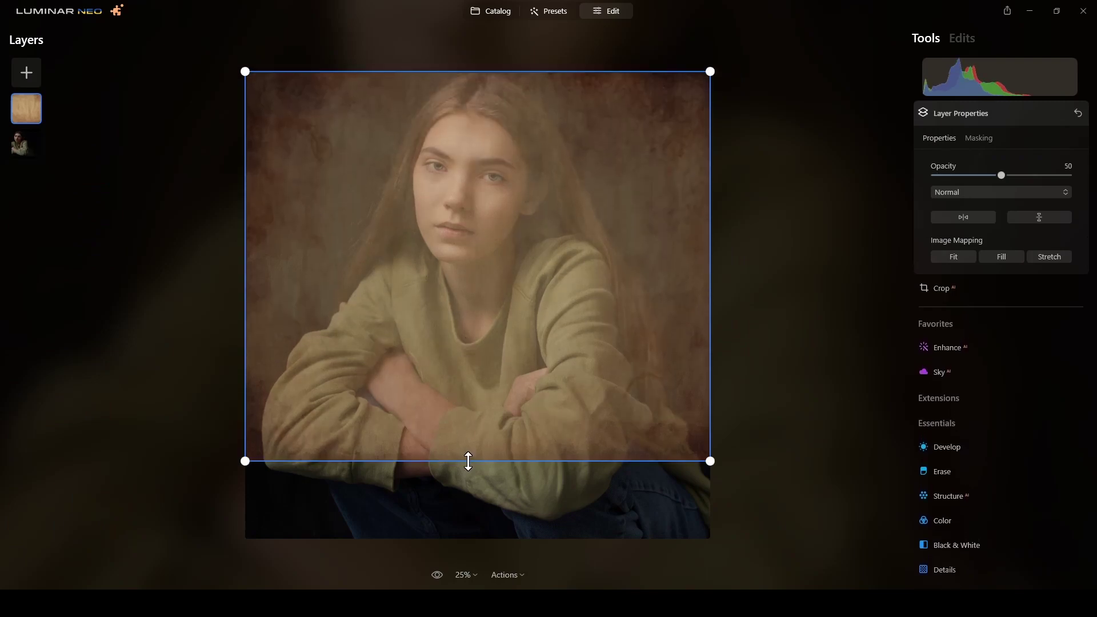
left_click_drag(468, 461, 461, 547)
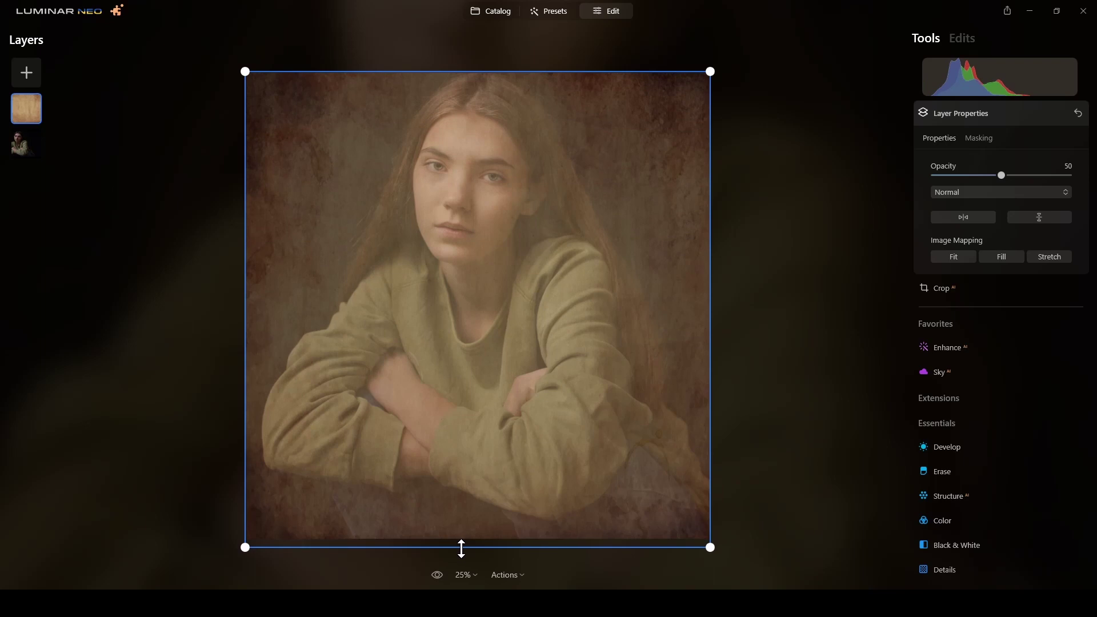
Blend the texture layer in Soft Light mode at opacity 100, and select the portrait layer to compare the result with the original
left_click(986, 192)
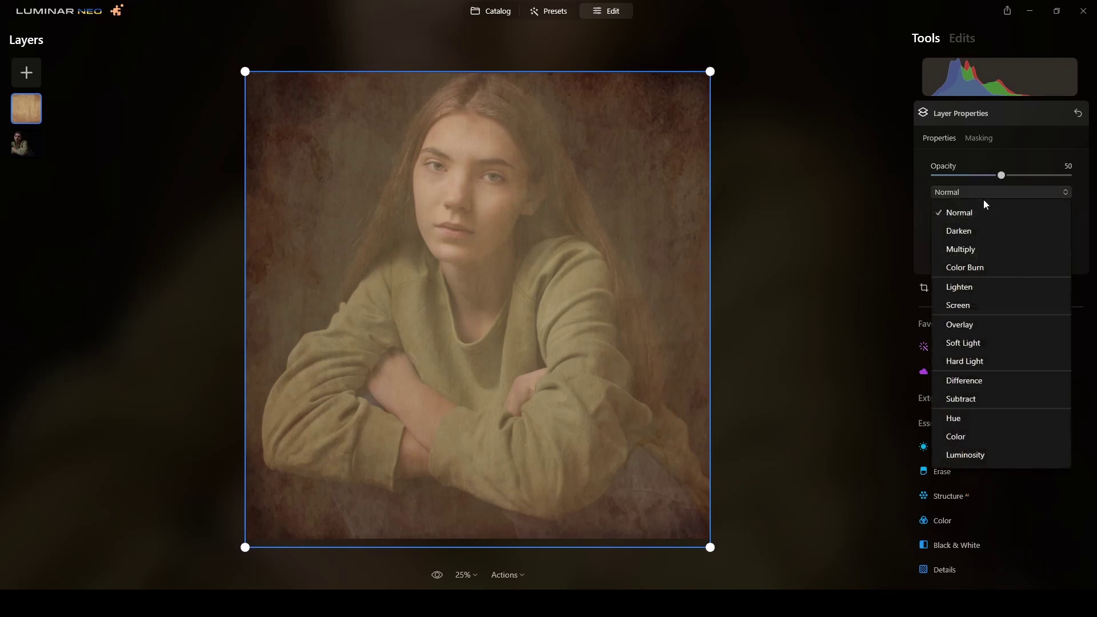
left_click(964, 344)
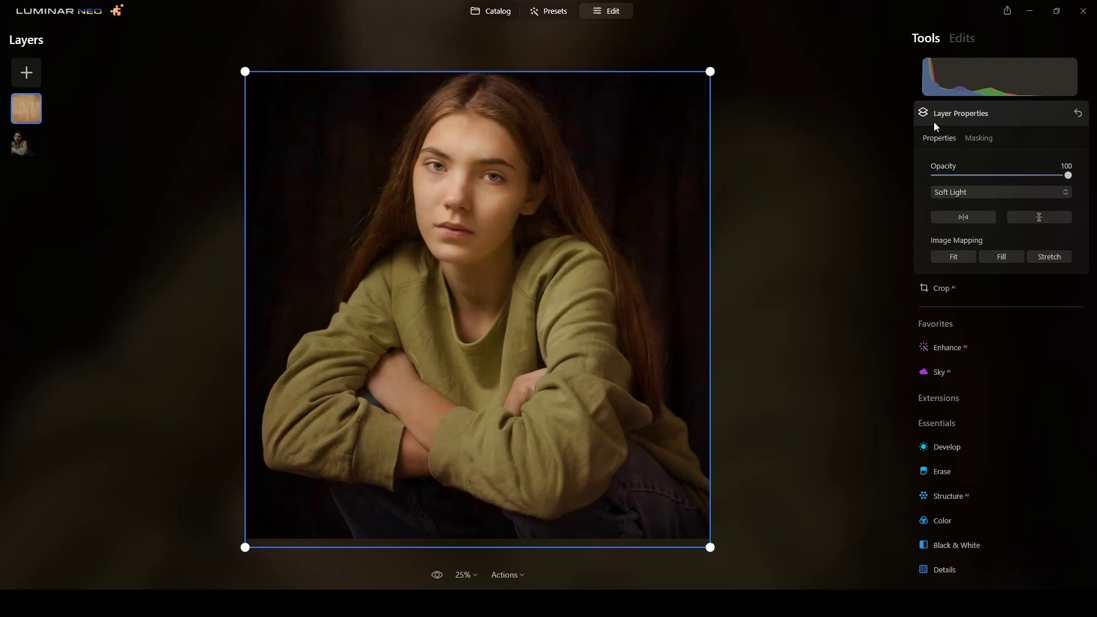
left_click(521, 193)
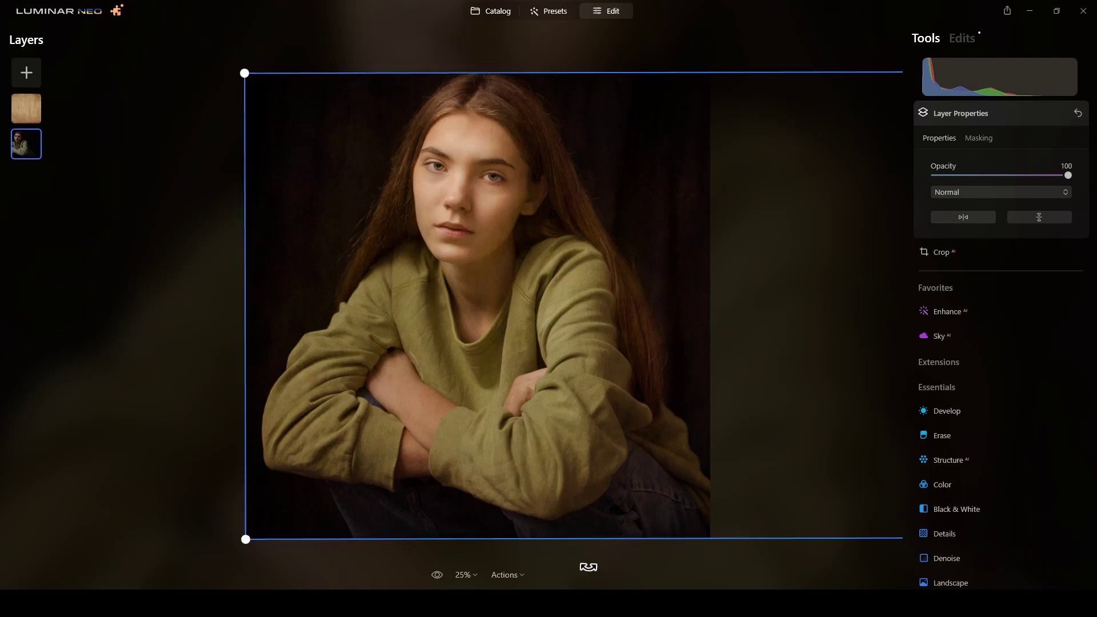
left_click(436, 576)
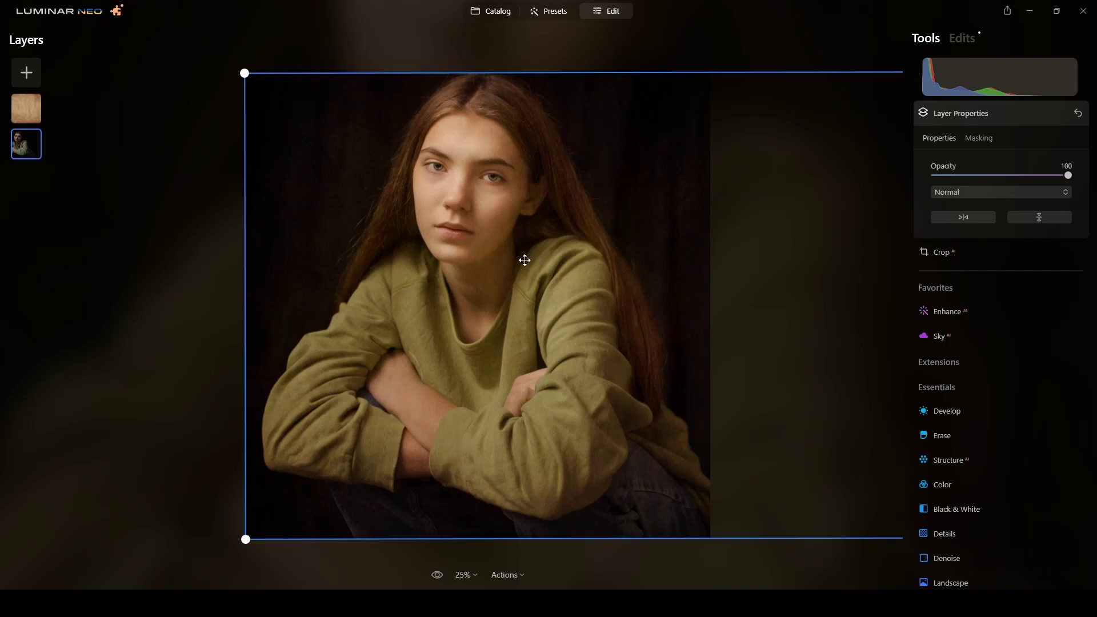
Erase the texture layer from the girl's face with a mask brush of size 69, softness 100 and strength 70
scroll(513, 224, "up", 3)
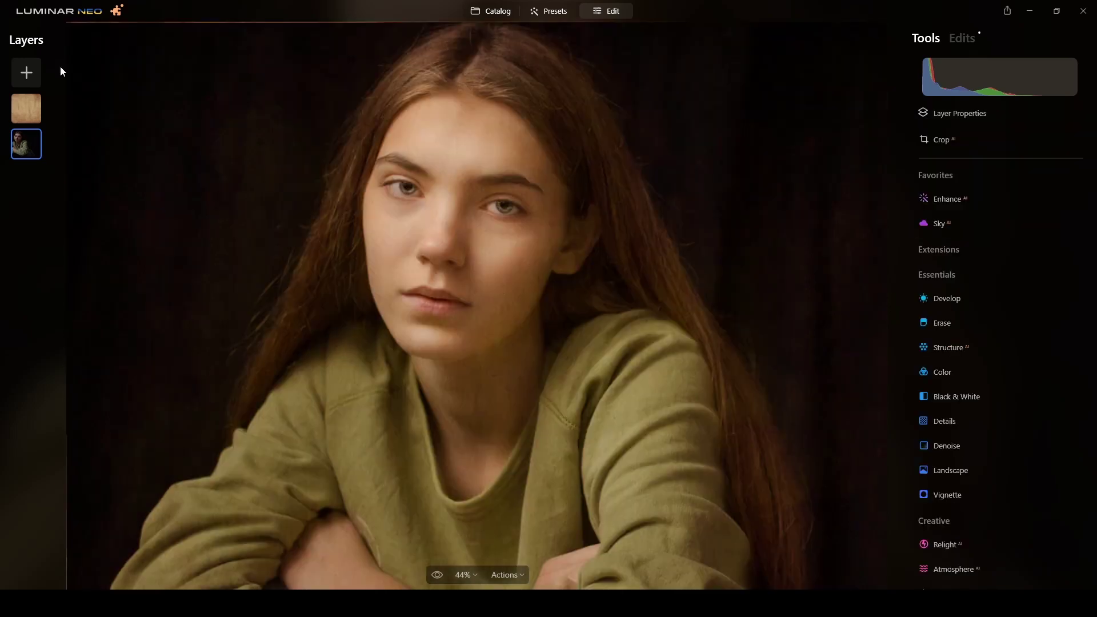
left_click(25, 109)
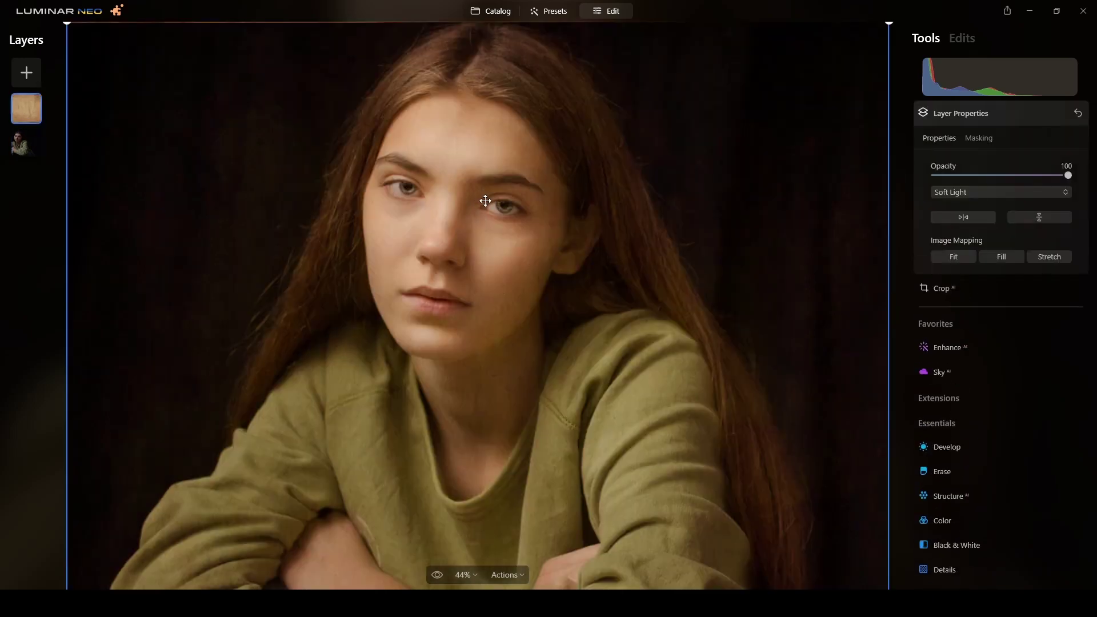
left_click(981, 139)
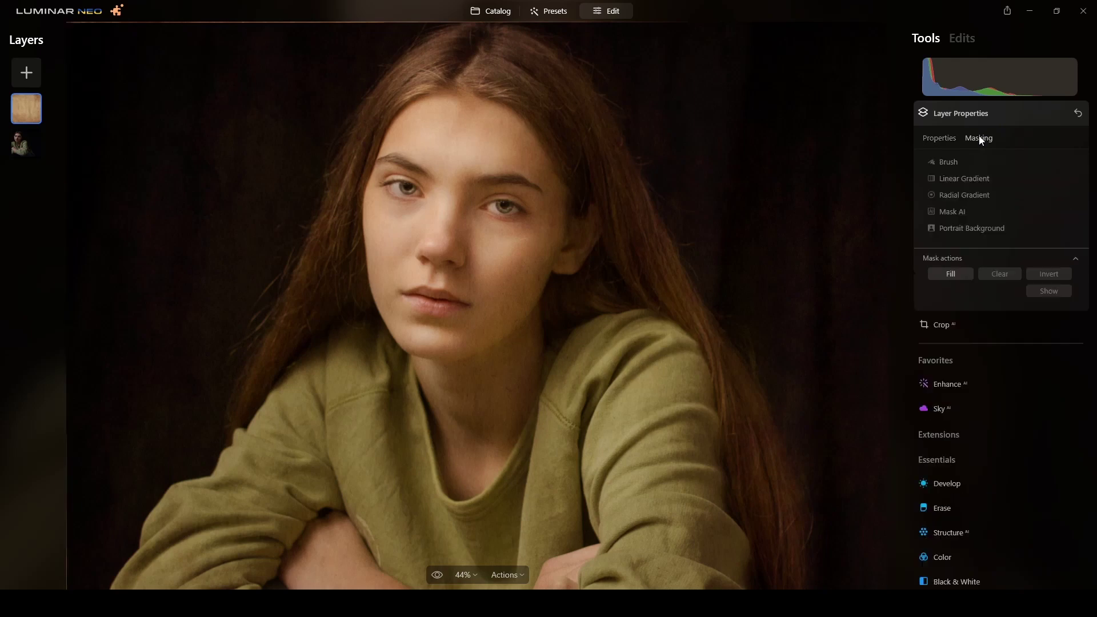
left_click(953, 162)
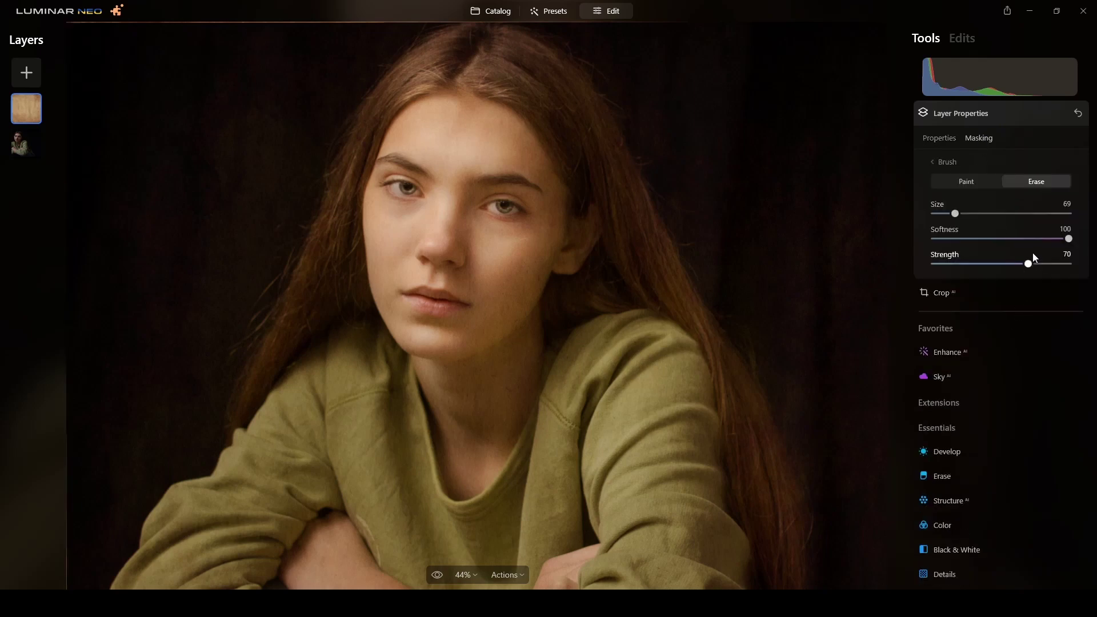
left_click(451, 126)
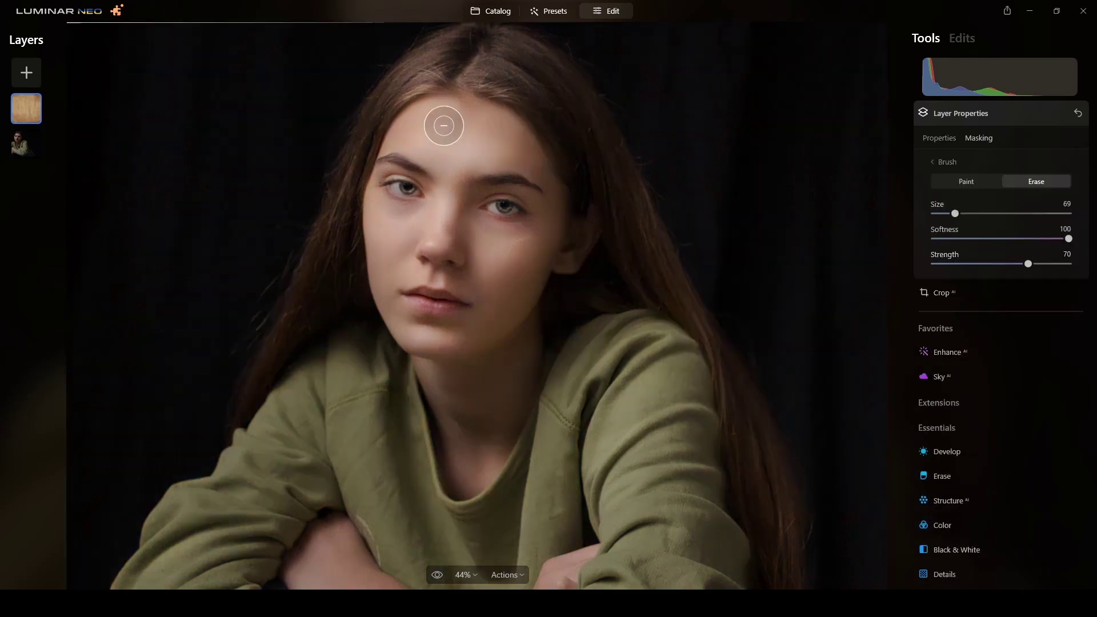
mouse_move(444, 126)
left_mouse_down()
mouse_move(523, 159)
mouse_move(480, 126)
mouse_move(537, 193)
mouse_move(412, 166)
mouse_move(391, 180)
mouse_move(398, 196)
mouse_move(545, 193)
mouse_move(521, 251)
mouse_move(489, 269)
mouse_move(373, 255)
mouse_move(464, 193)
mouse_move(485, 228)
mouse_move(449, 333)
mouse_move(401, 315)
mouse_move(454, 279)
mouse_move(378, 297)
mouse_move(531, 297)
mouse_move(550, 253)
mouse_move(517, 260)
left_mouse_up()
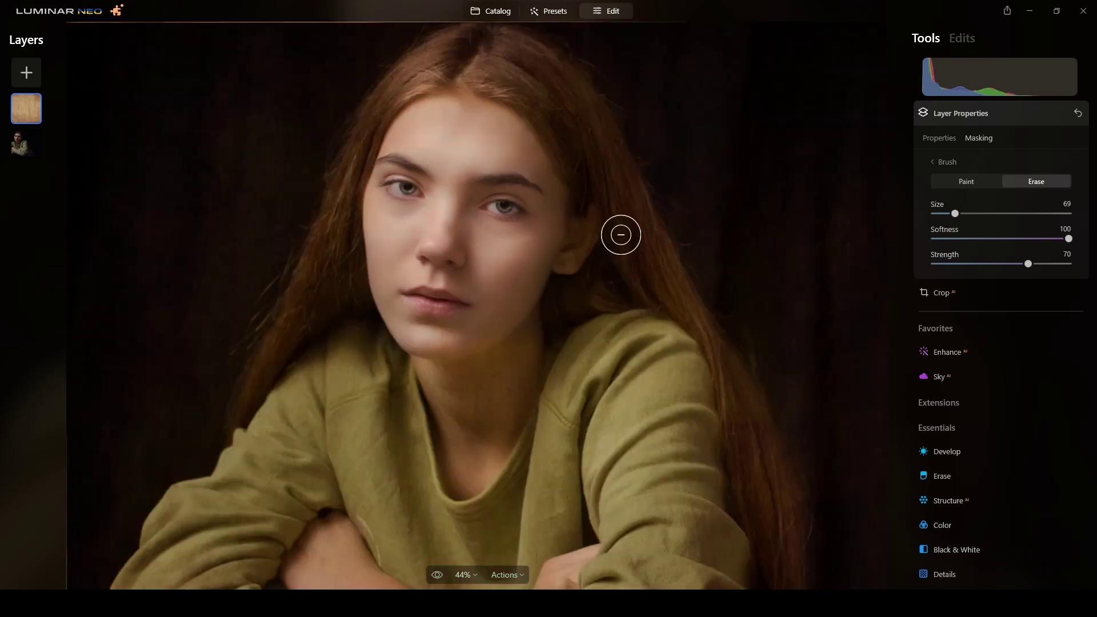
Fill the texture layer's mask to bring the texture back over the face, and select the portrait layer
left_click(933, 161)
left_click(951, 275)
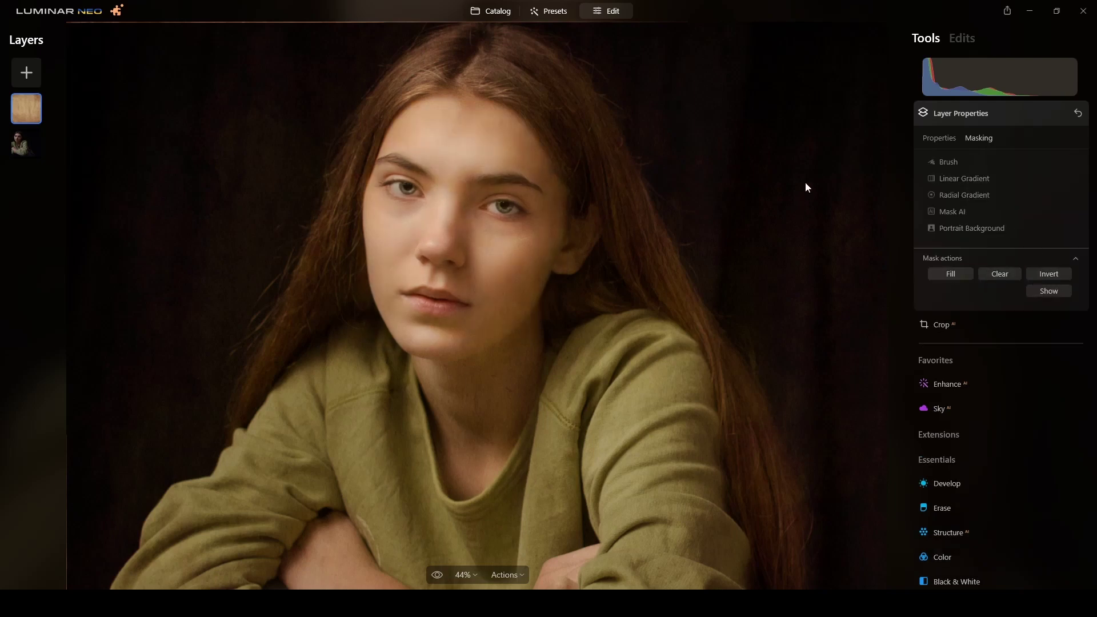
key("ctrl+minus")
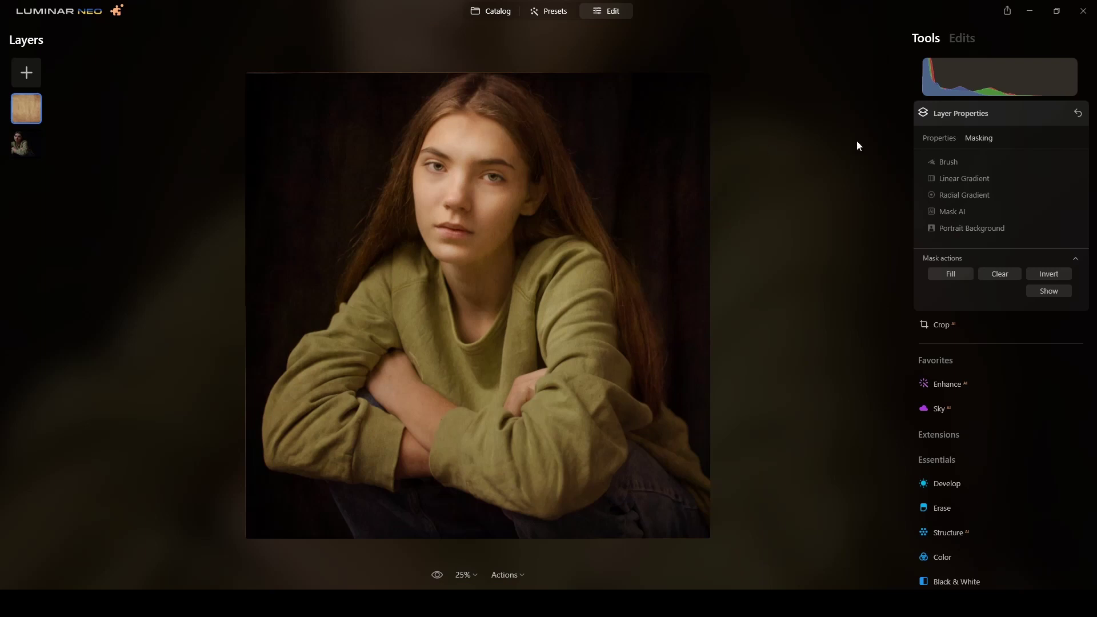
left_click(27, 144)
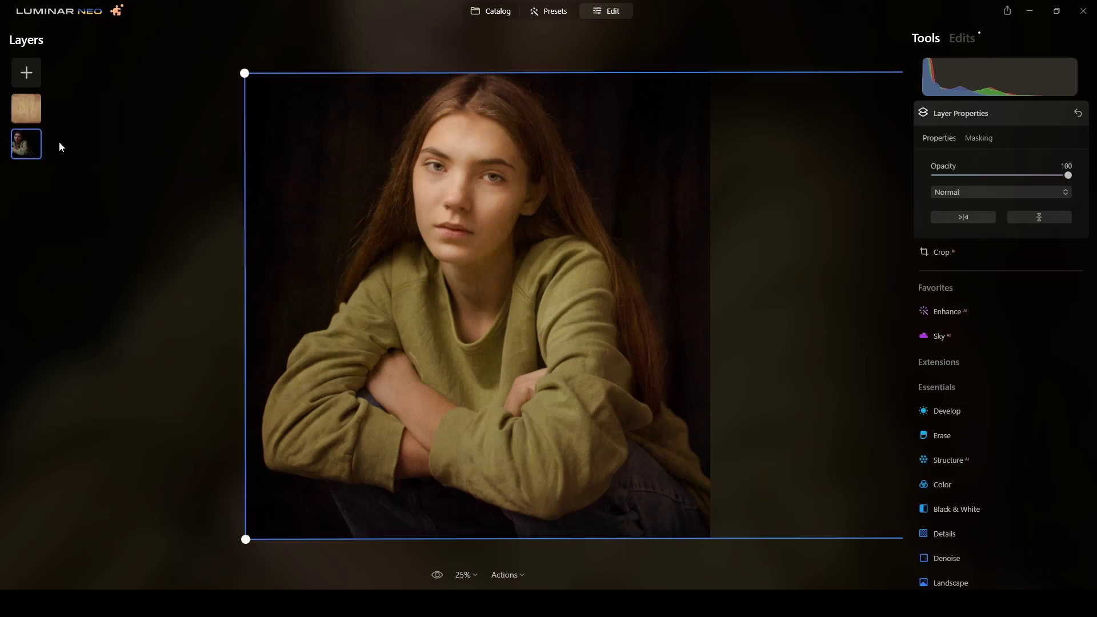